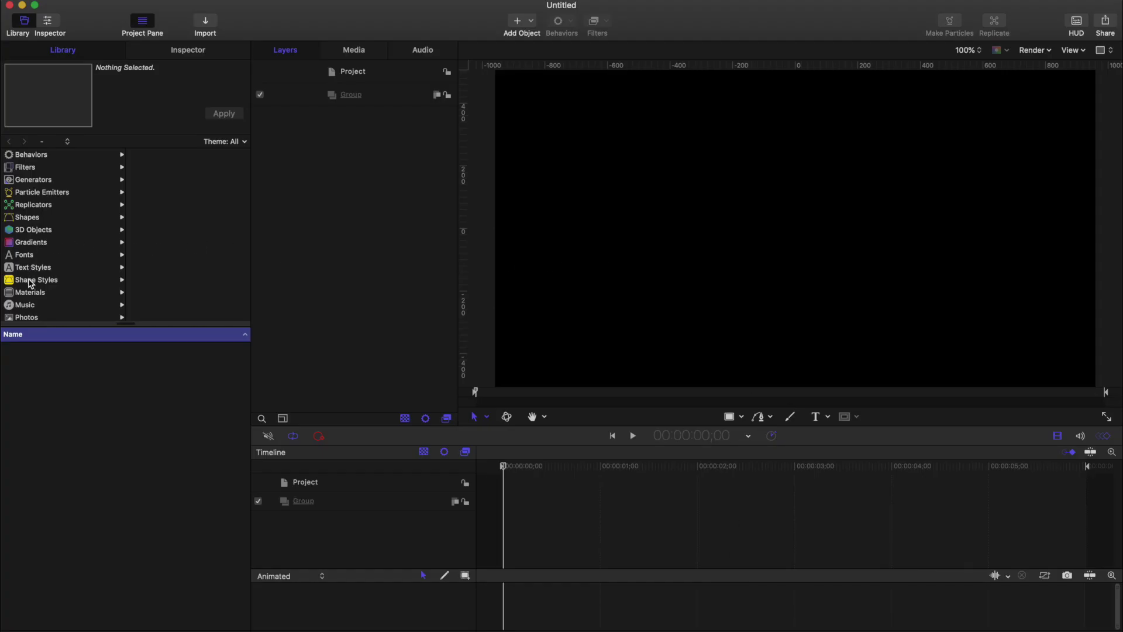
Step: Preview the Cube.usdz model from the Library's 3D Objects Shapes collection
{"action": "left_click", "coordinate": [32, 235]}
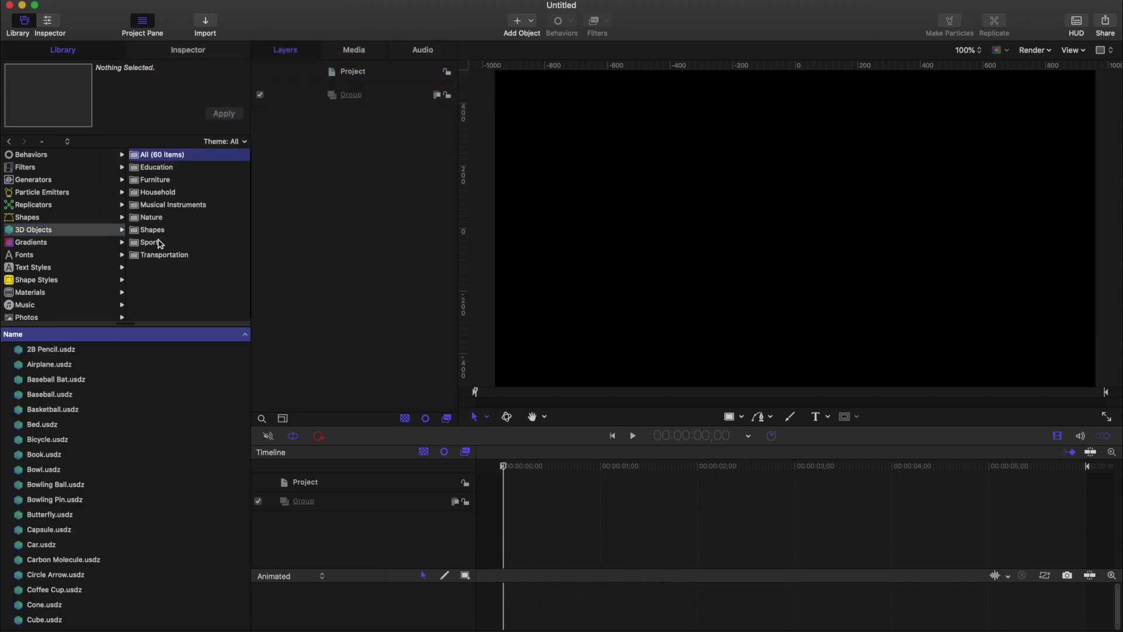
{"action": "left_click", "coordinate": [156, 232]}
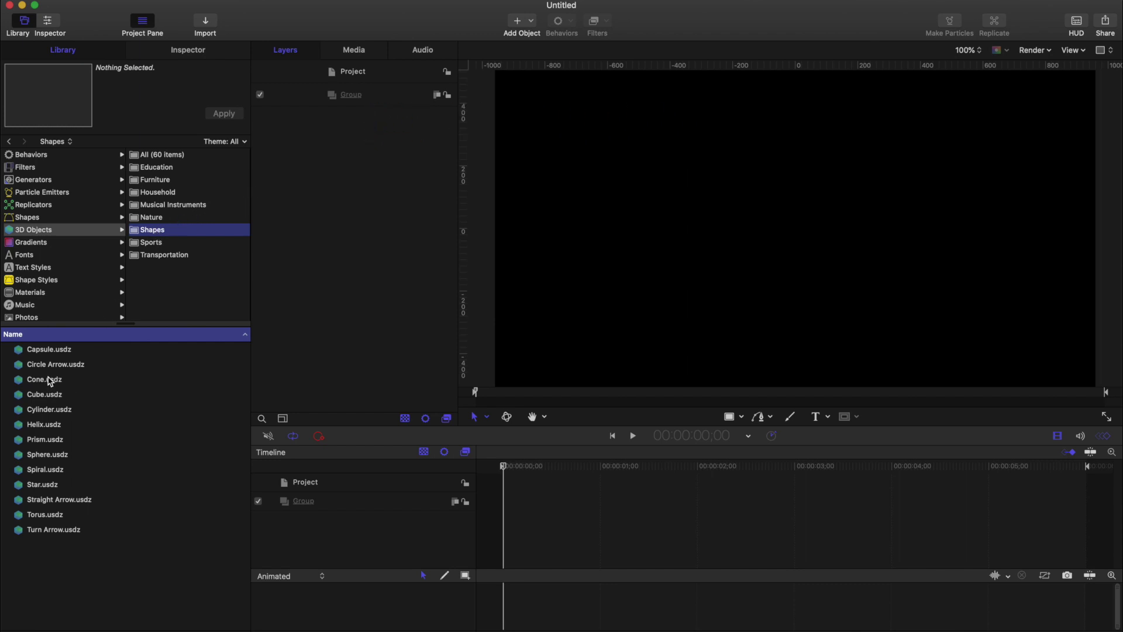
{"action": "left_click", "coordinate": [41, 396]}
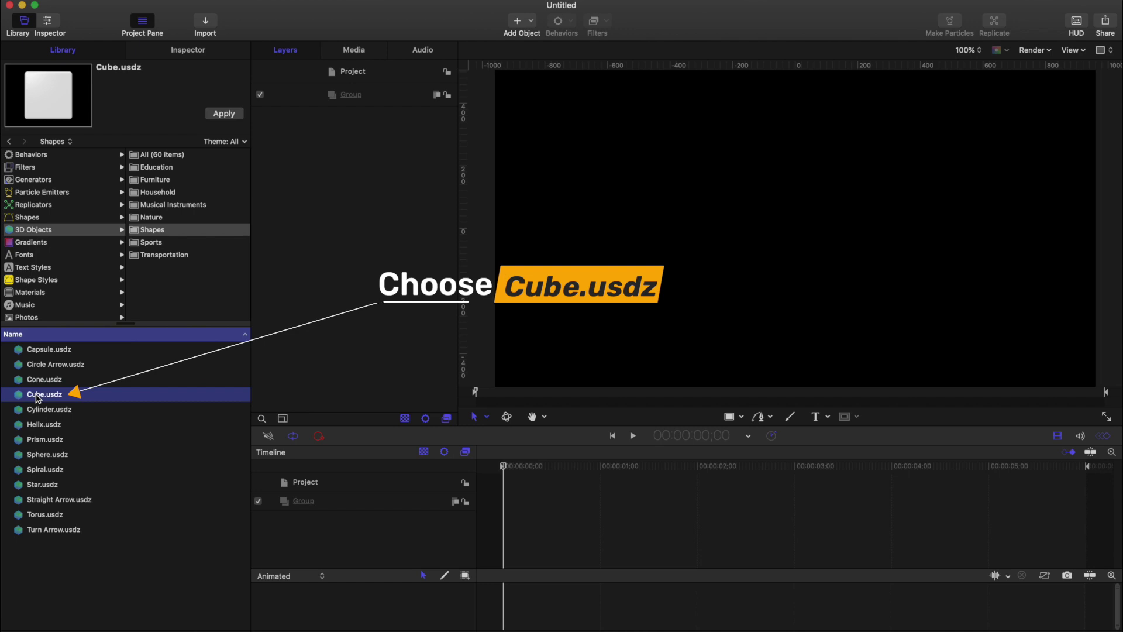
Step: Add Cube.usdz to Group 1 in the Layers pane and convert Group 1 to 3D
{"action": "left_click_drag", "start_coordinate": [38, 398], "coordinate": [338, 130]}
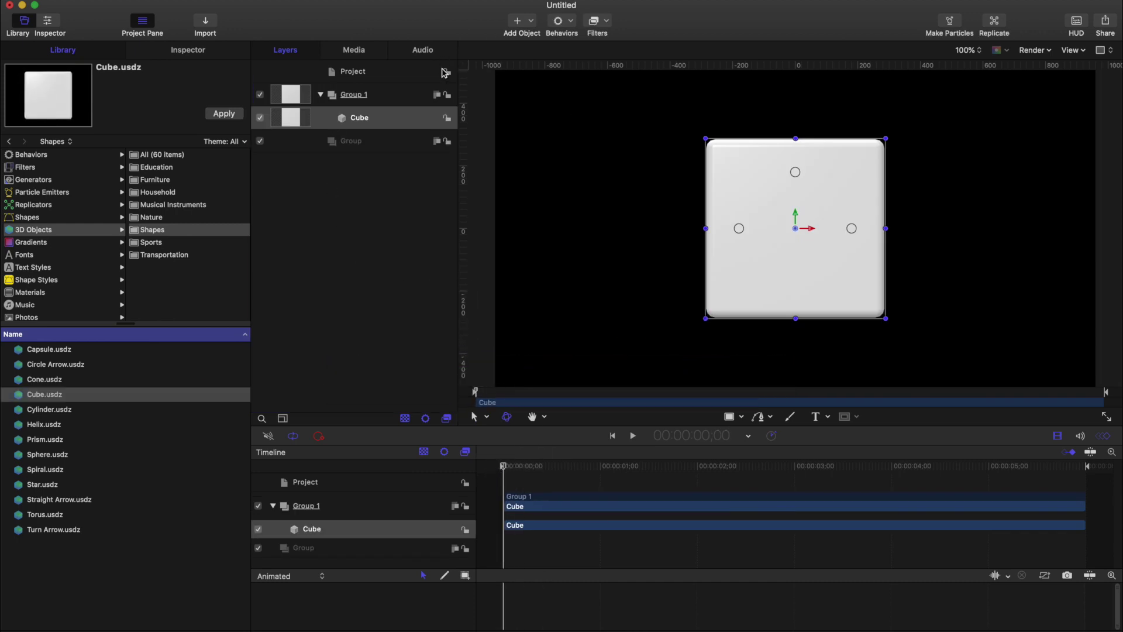
{"action": "left_click", "coordinate": [439, 95]}
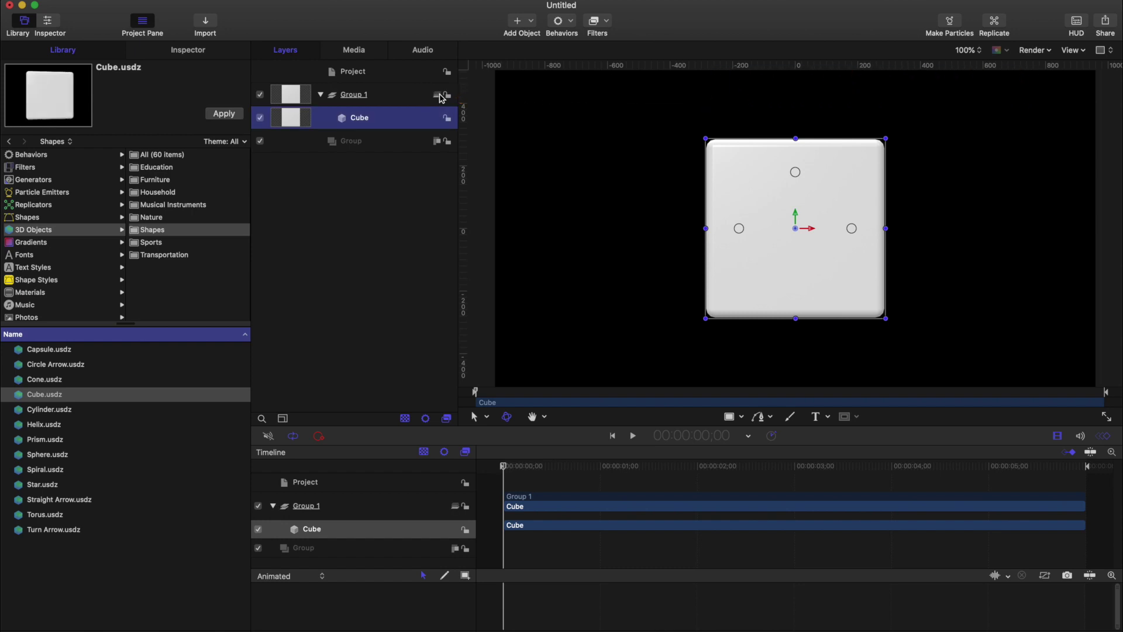
{"action": "left_click", "coordinate": [517, 23]}
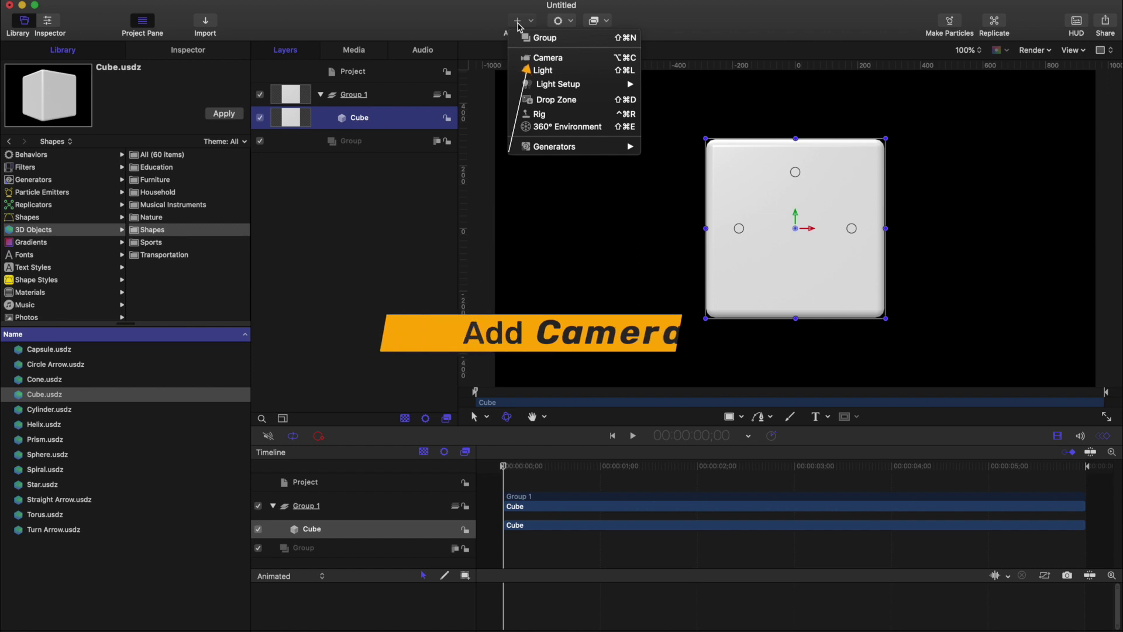
Step: Add a Camera, move the view so the cube sits above the floor grid, and rewind the playhead
{"action": "left_click", "coordinate": [545, 58]}
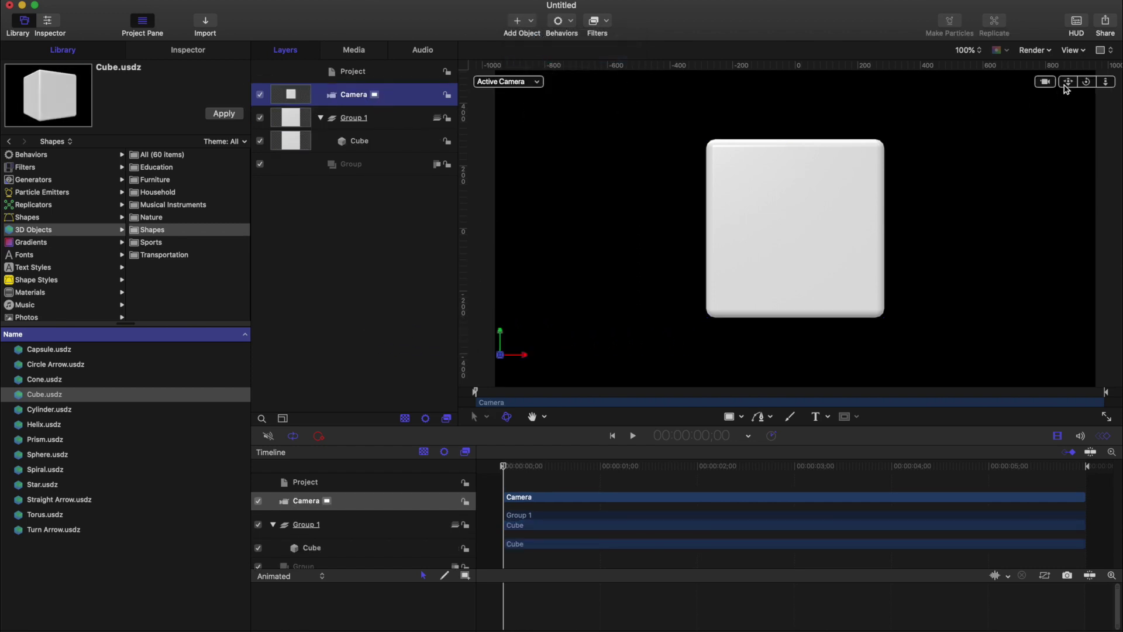
{"action": "left_click", "coordinate": [1068, 81]}
{"action": "left_click_drag", "start_coordinate": [1068, 82], "coordinate": [1092, 84]}
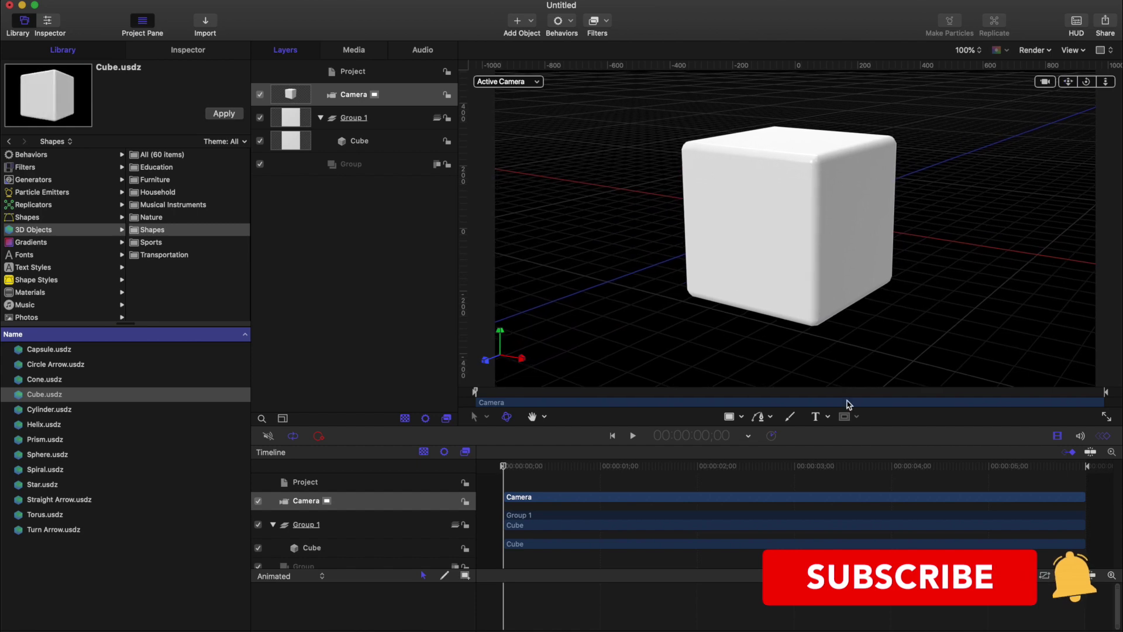
{"action": "left_click_drag", "start_coordinate": [534, 466], "coordinate": [491, 467]}
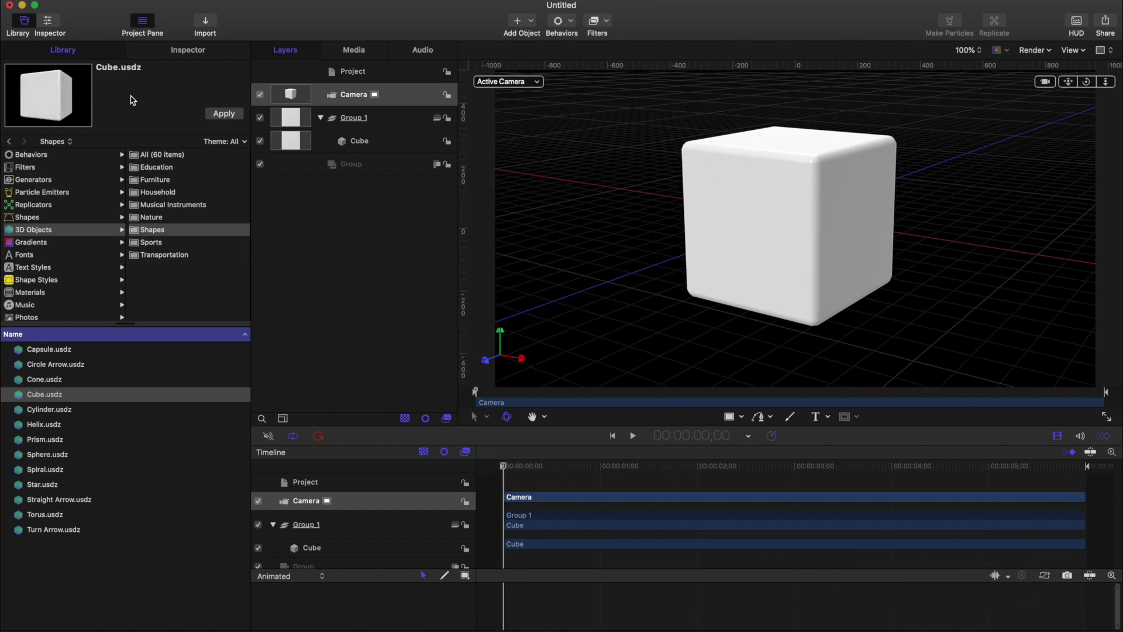
Step: Attach a Rate behaviour of 20 to the Cube's Rotation Y parameter
{"action": "left_click", "coordinate": [185, 56]}
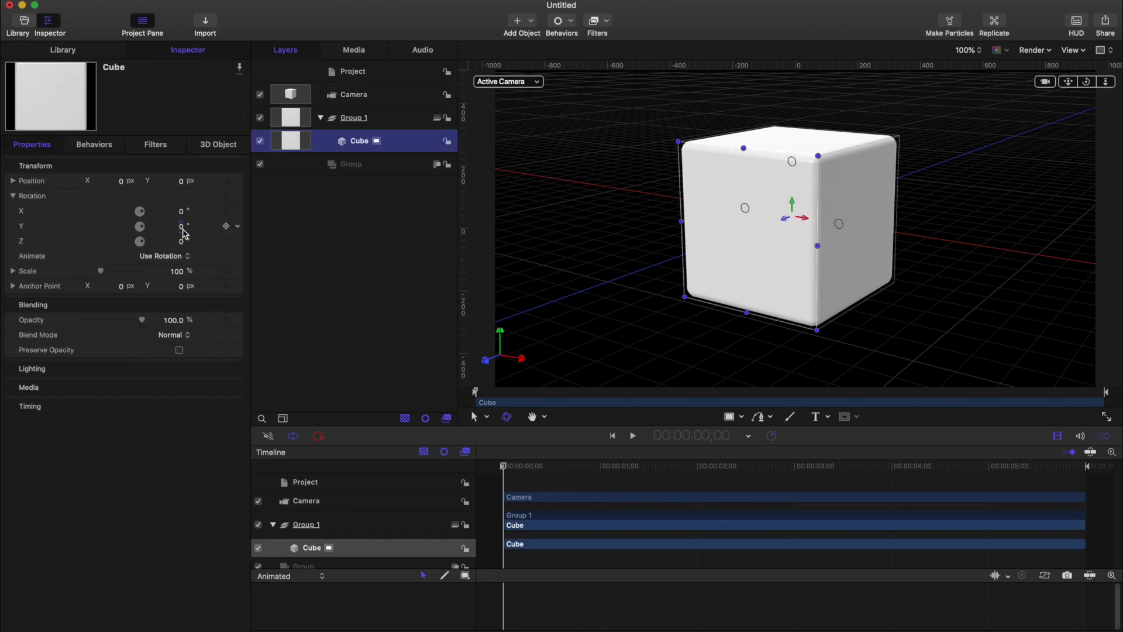
{"action": "left_click_drag", "start_coordinate": [183, 232], "coordinate": [196, 242]}
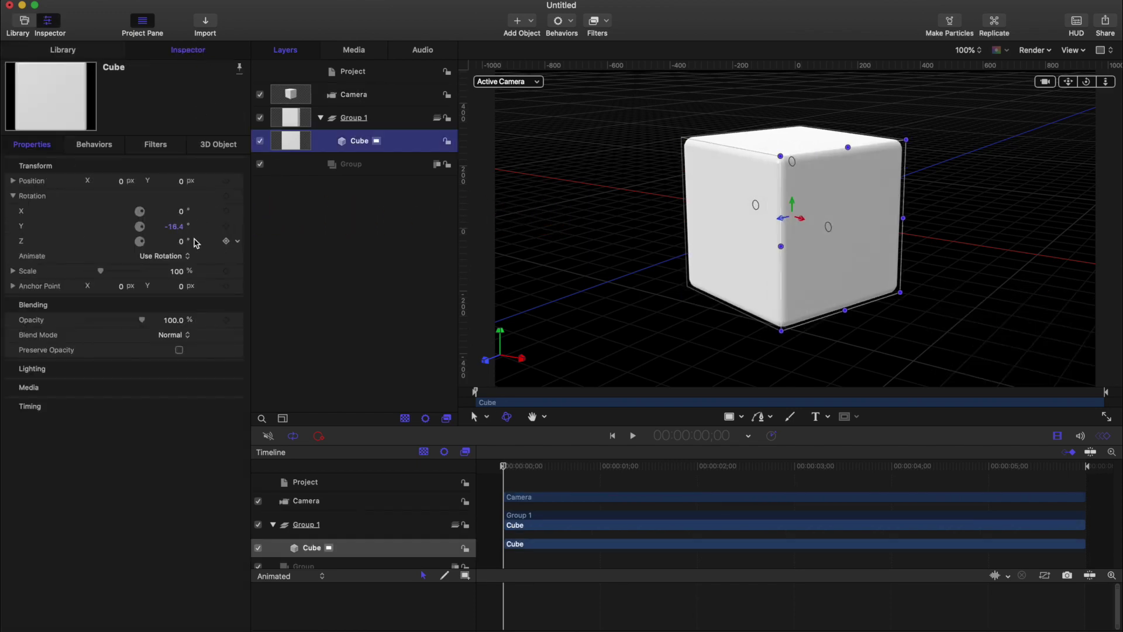
{"action": "key", "text": "super+z"}
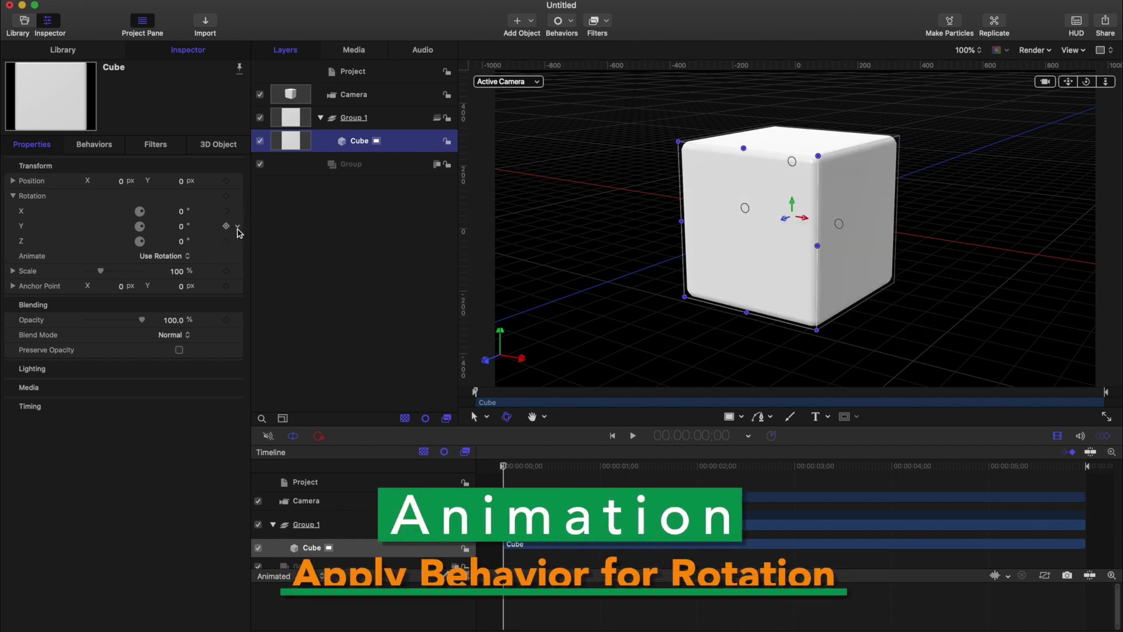
{"action": "left_click", "coordinate": [237, 229]}
{"action": "mouse_move", "coordinate": [318, 346]}
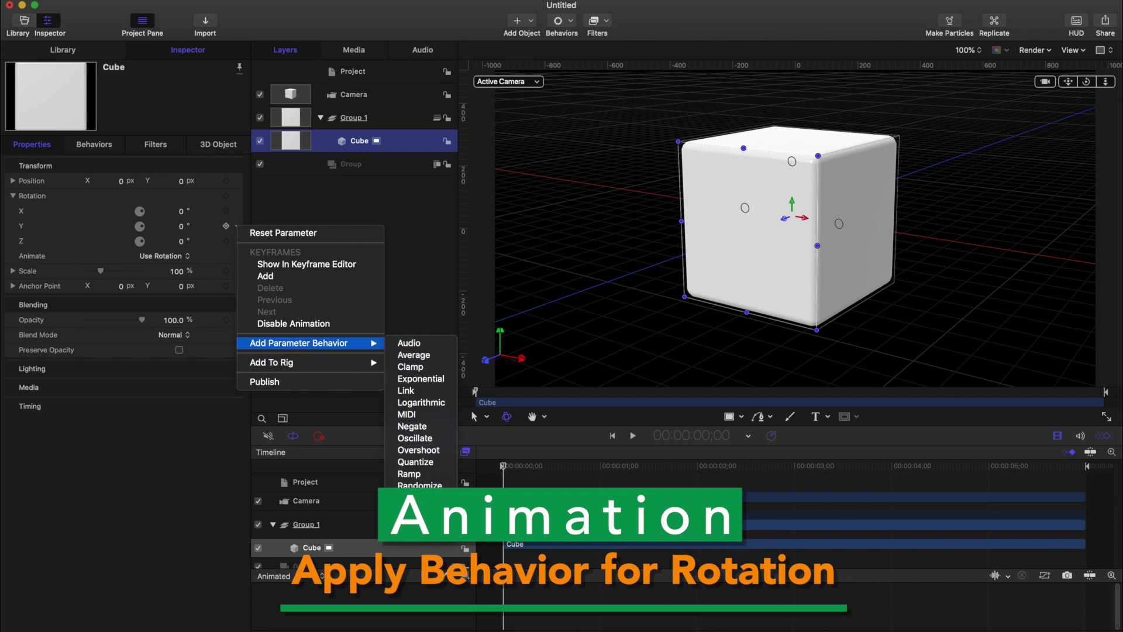
{"action": "left_click", "coordinate": [412, 498]}
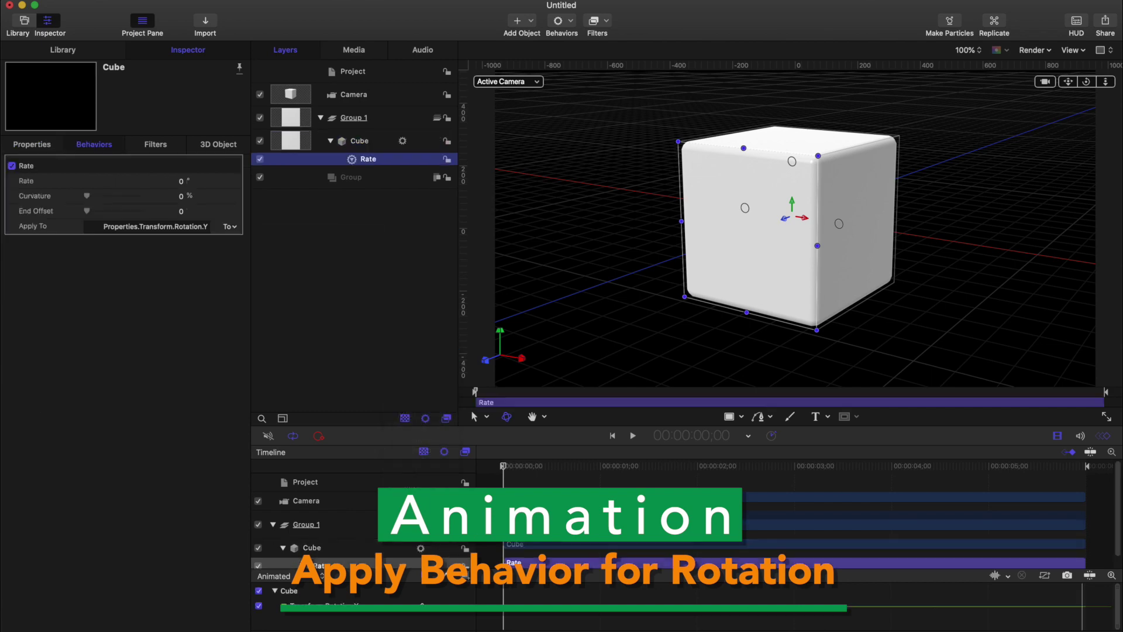
{"action": "left_click", "coordinate": [182, 182]}
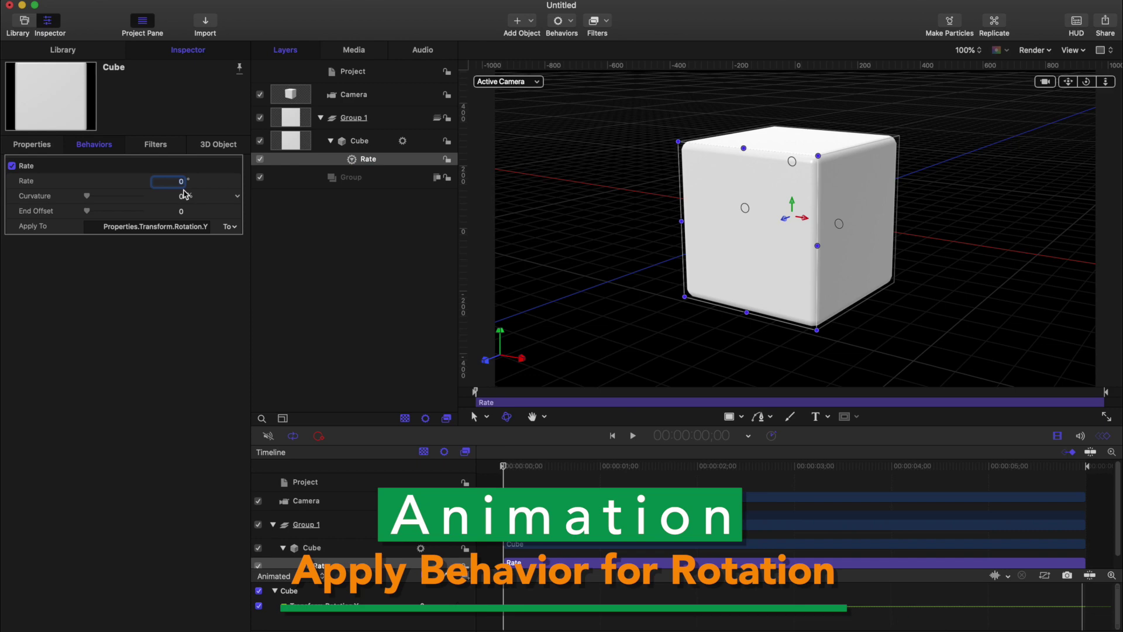
{"action": "type", "text": "20"}
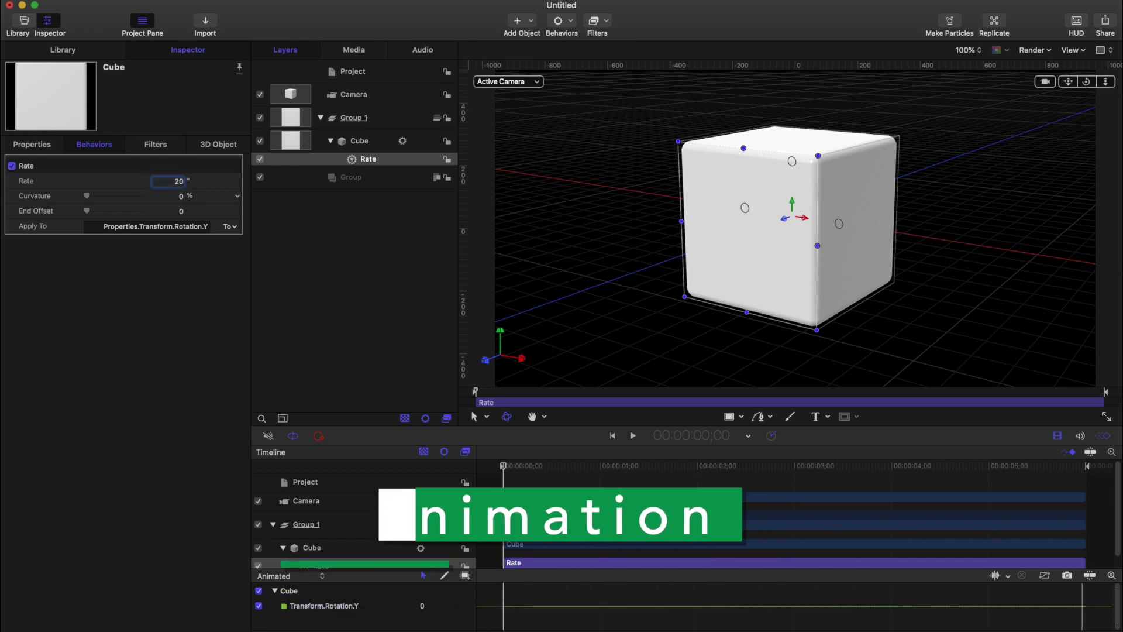
{"action": "key", "text": "Return"}
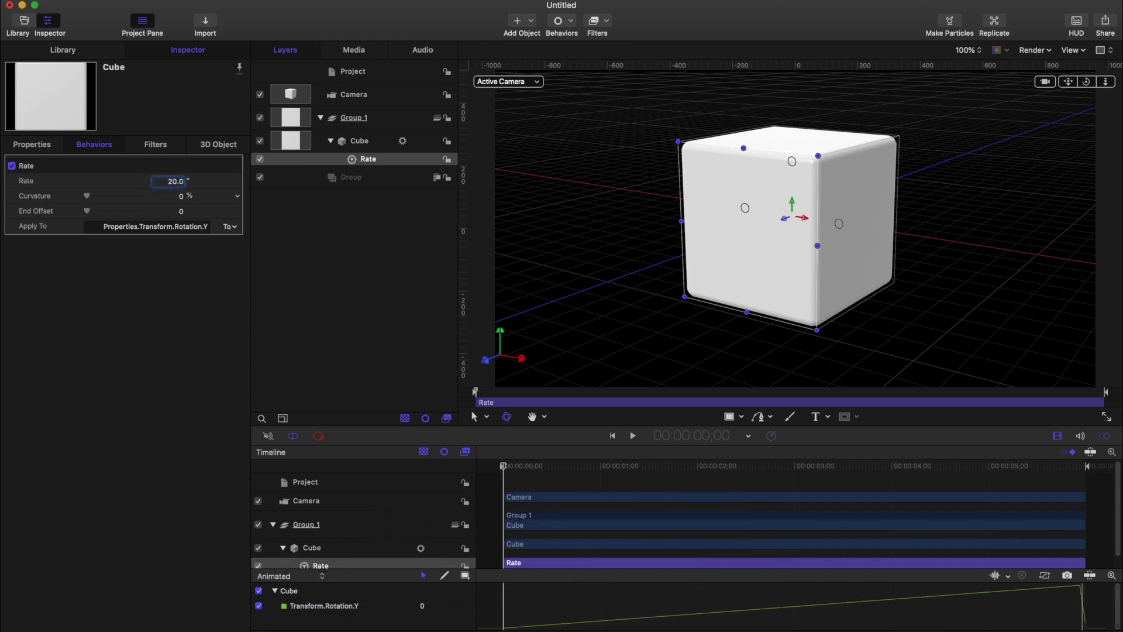
Step: Play the animation to check the cube spins, then rewind to the start
{"action": "left_click", "coordinate": [633, 436]}
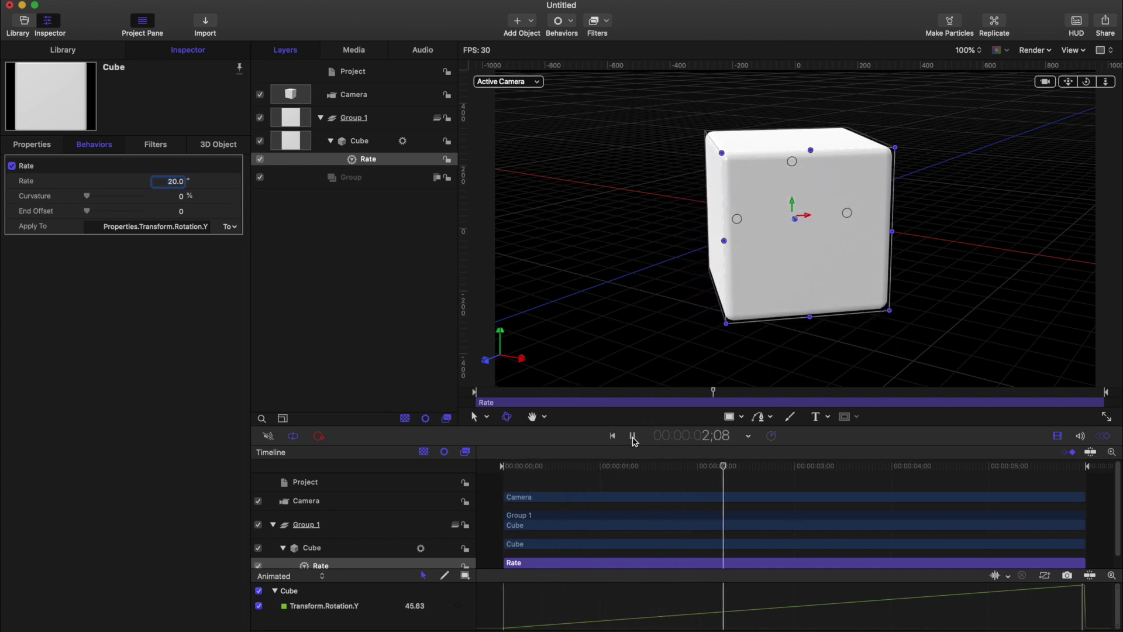
{"action": "left_click", "coordinate": [633, 437]}
{"action": "left_click_drag", "start_coordinate": [909, 472], "coordinate": [484, 467]}
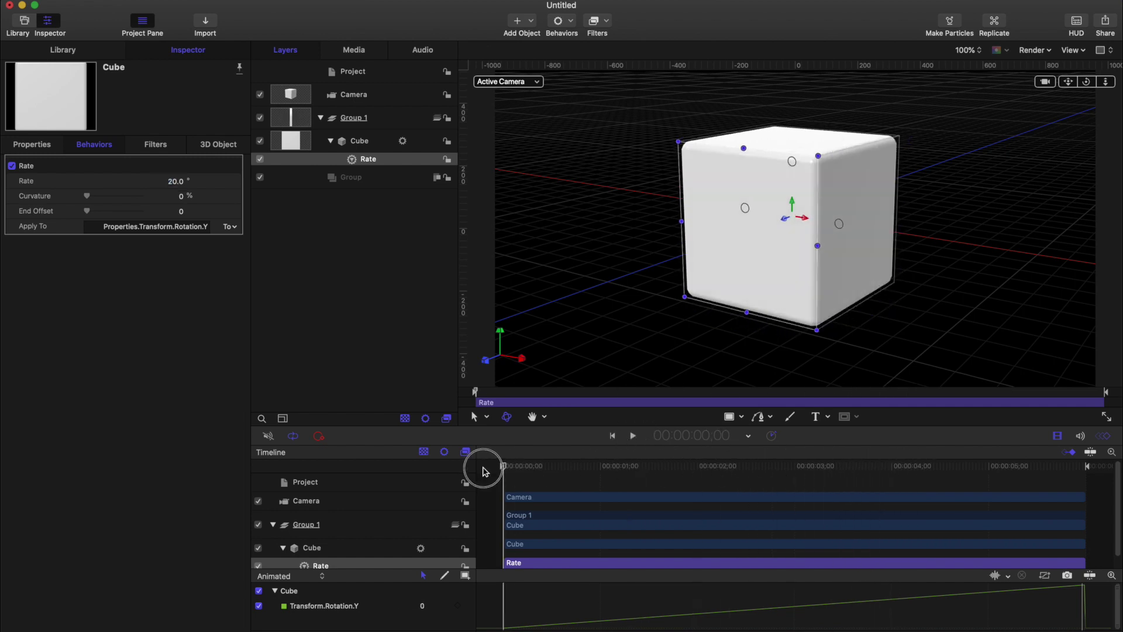
{"action": "left_click", "coordinate": [218, 144]}
Step: Bring up Cube.usdz's file options in the Library's 3D Shapes list
{"action": "left_click", "coordinate": [32, 146]}
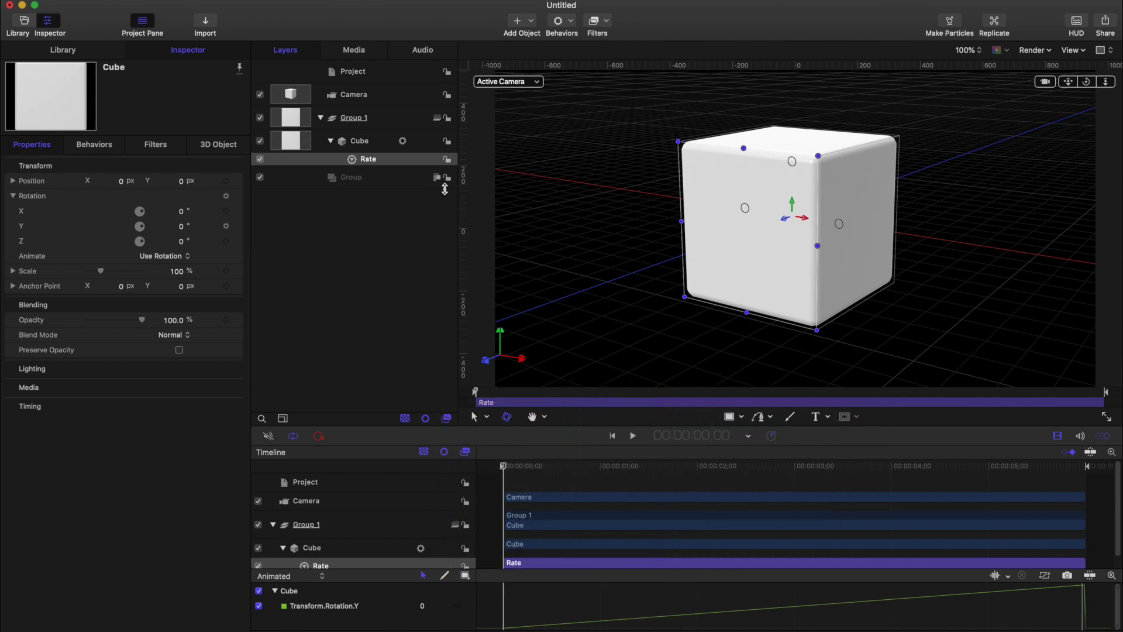
{"action": "left_click", "coordinate": [61, 51]}
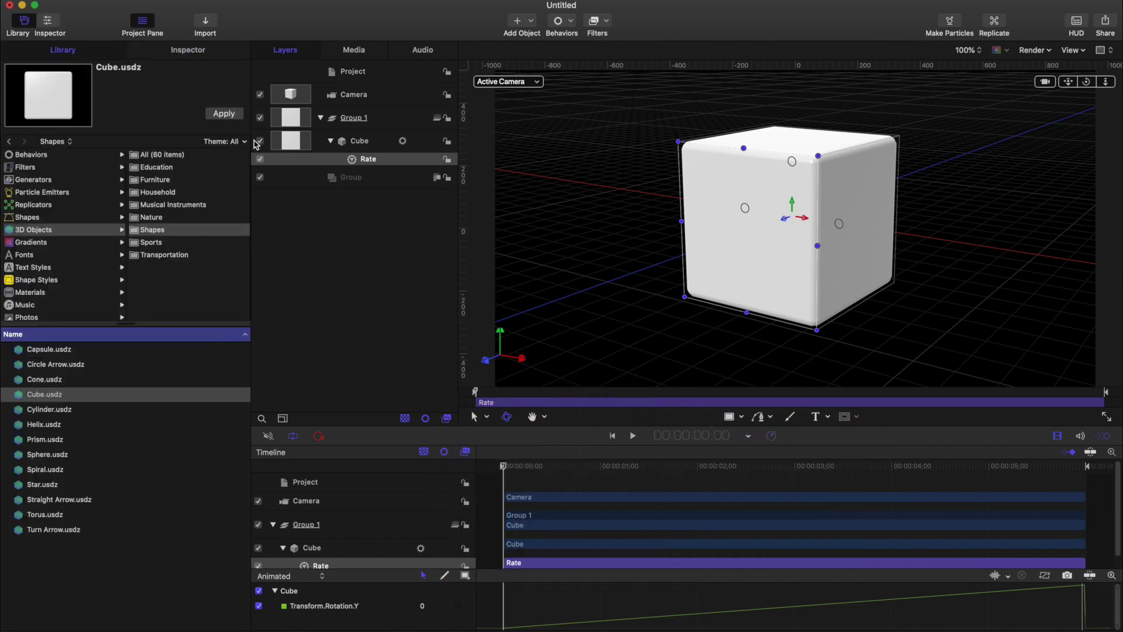
{"action": "right_click", "coordinate": [49, 395]}
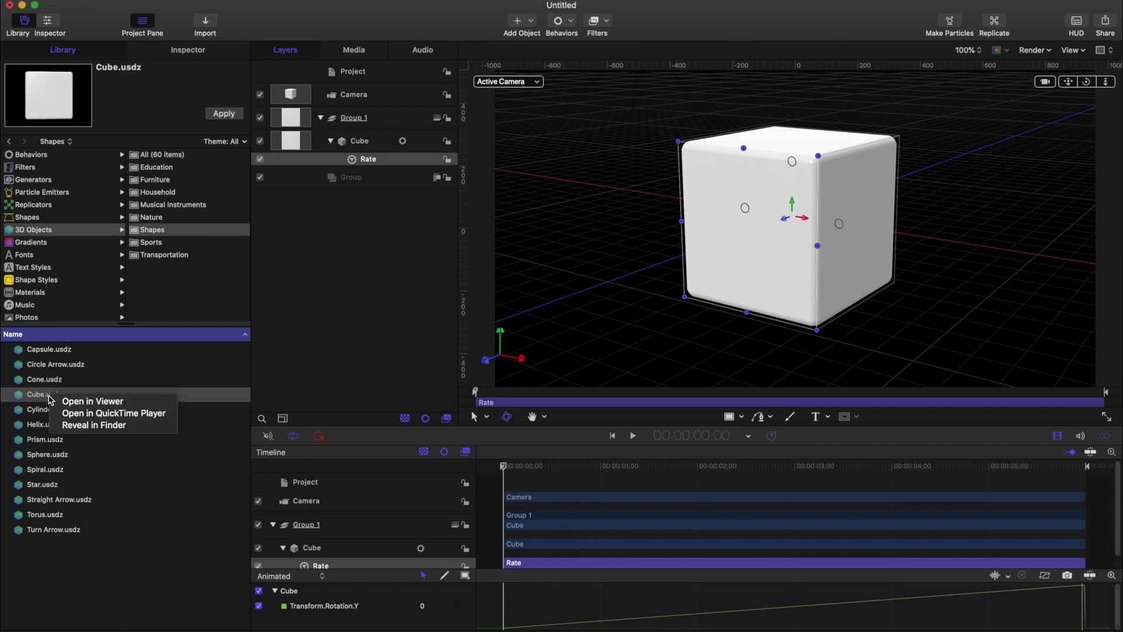
Step: Reveal Cube.usdz in Finder and paste a copy into the Desktop's 3D folder
{"action": "left_click", "coordinate": [106, 430]}
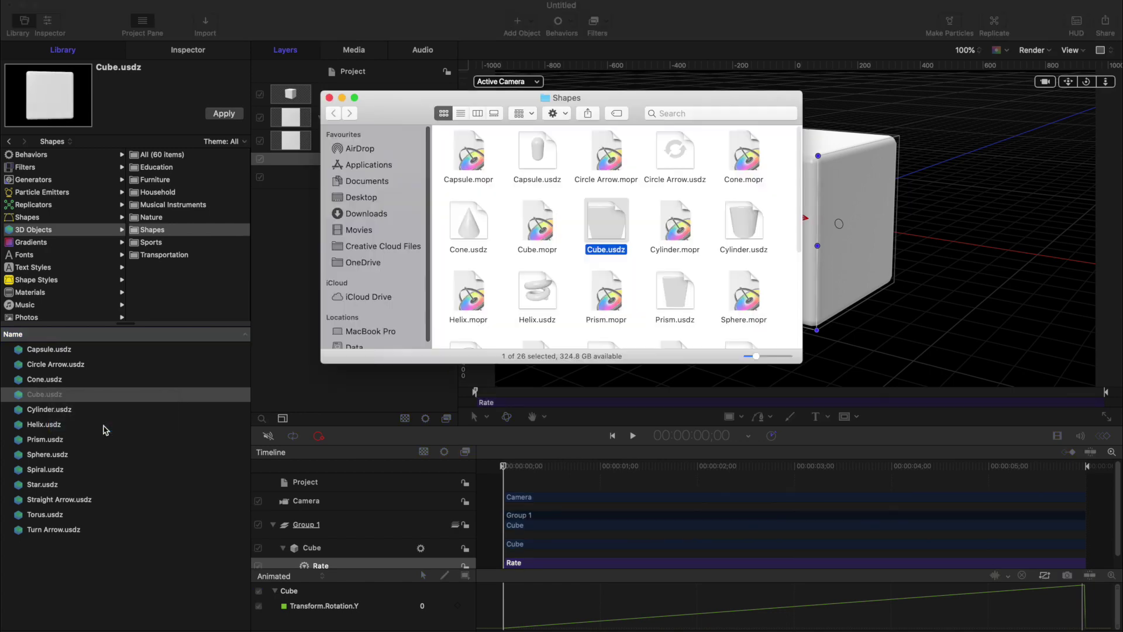
{"action": "right_click", "coordinate": [612, 225]}
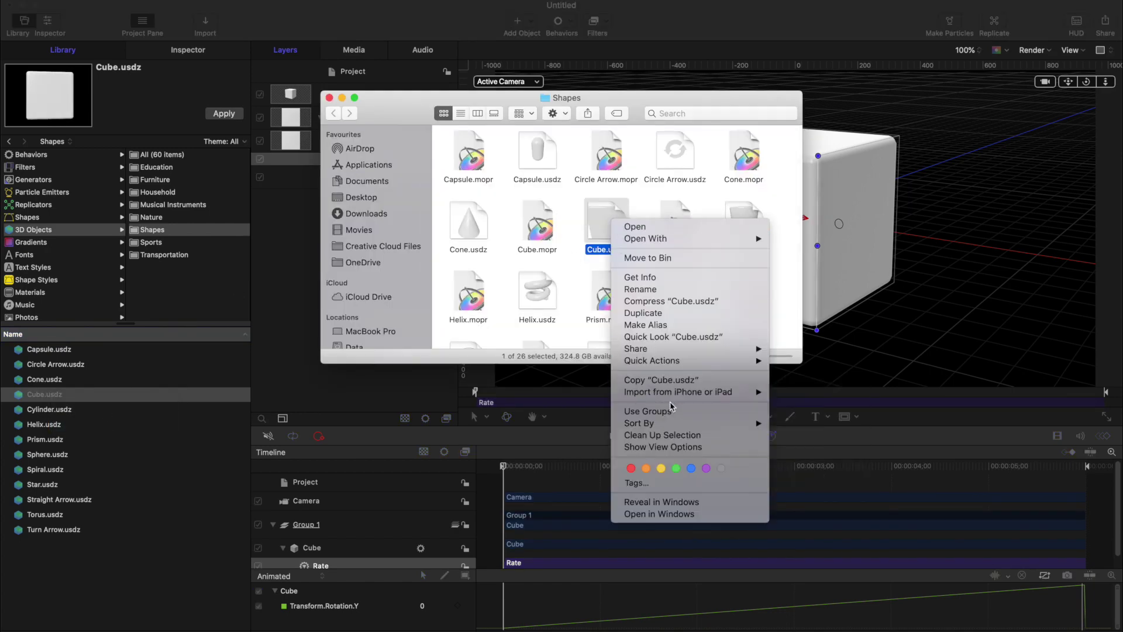
{"action": "left_click", "coordinate": [672, 380]}
{"action": "left_click", "coordinate": [361, 198]}
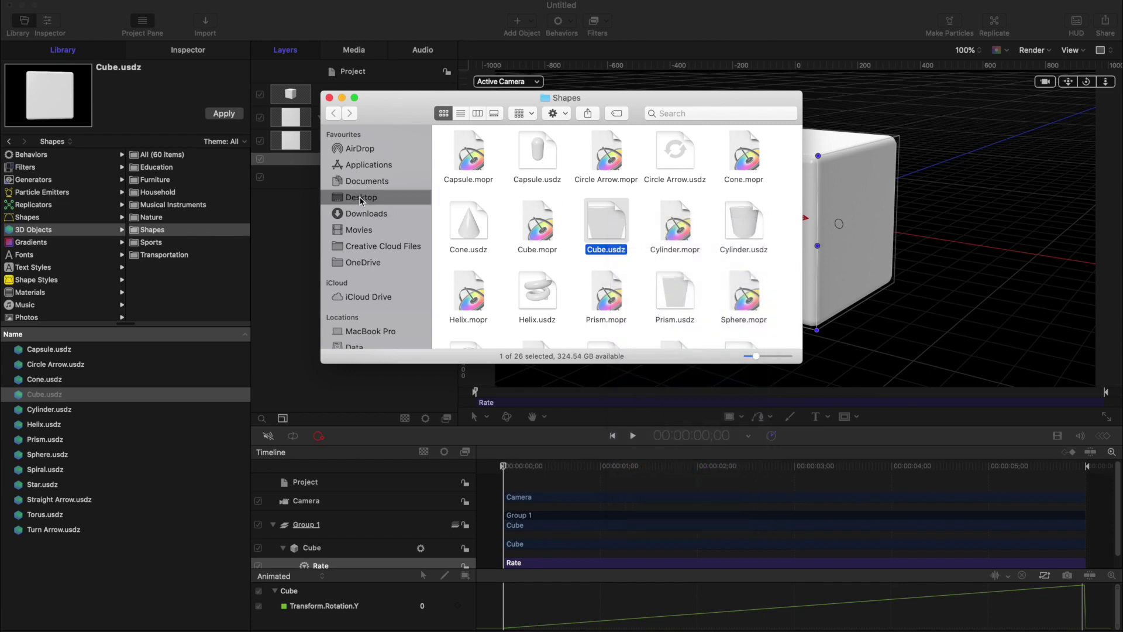
{"action": "double_click", "coordinate": [602, 227]}
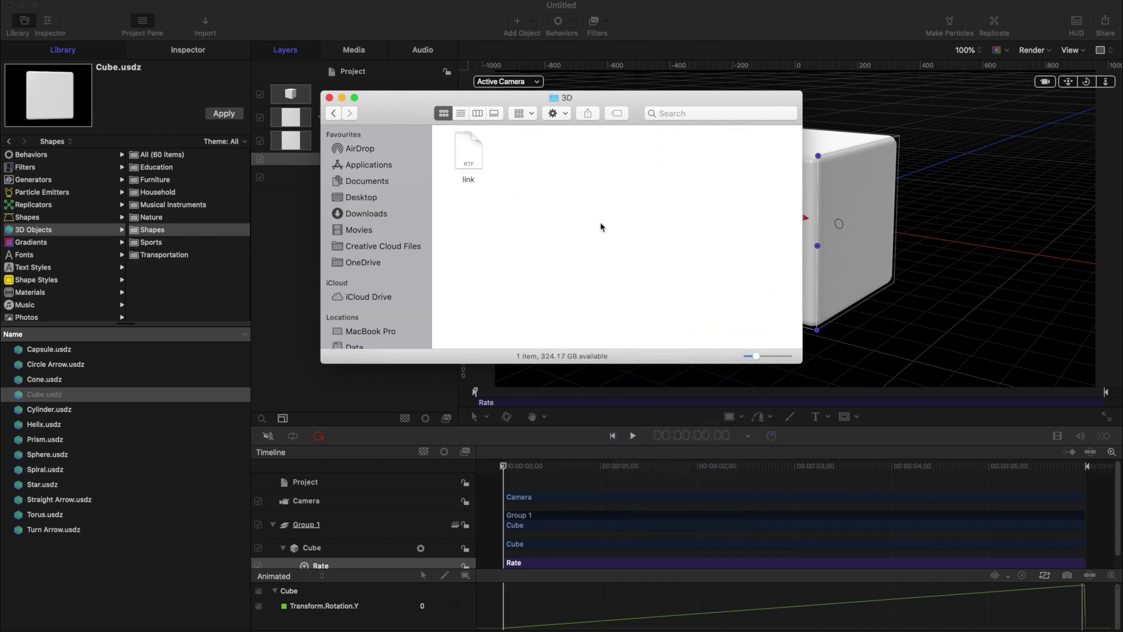
{"action": "right_click", "coordinate": [524, 194]}
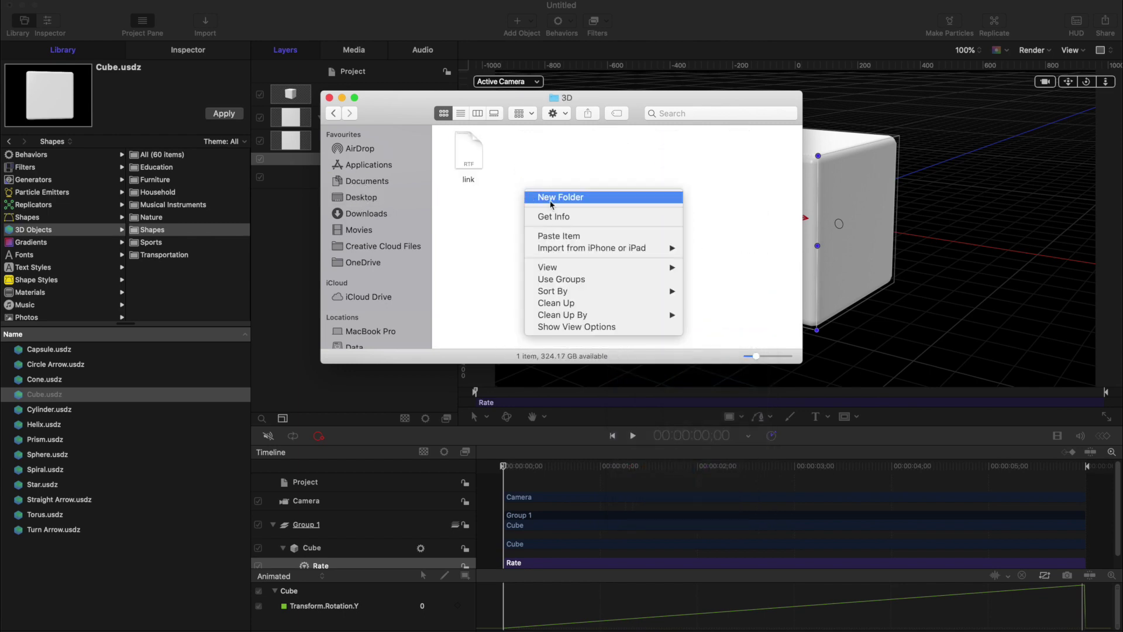
{"action": "left_click", "coordinate": [541, 236]}
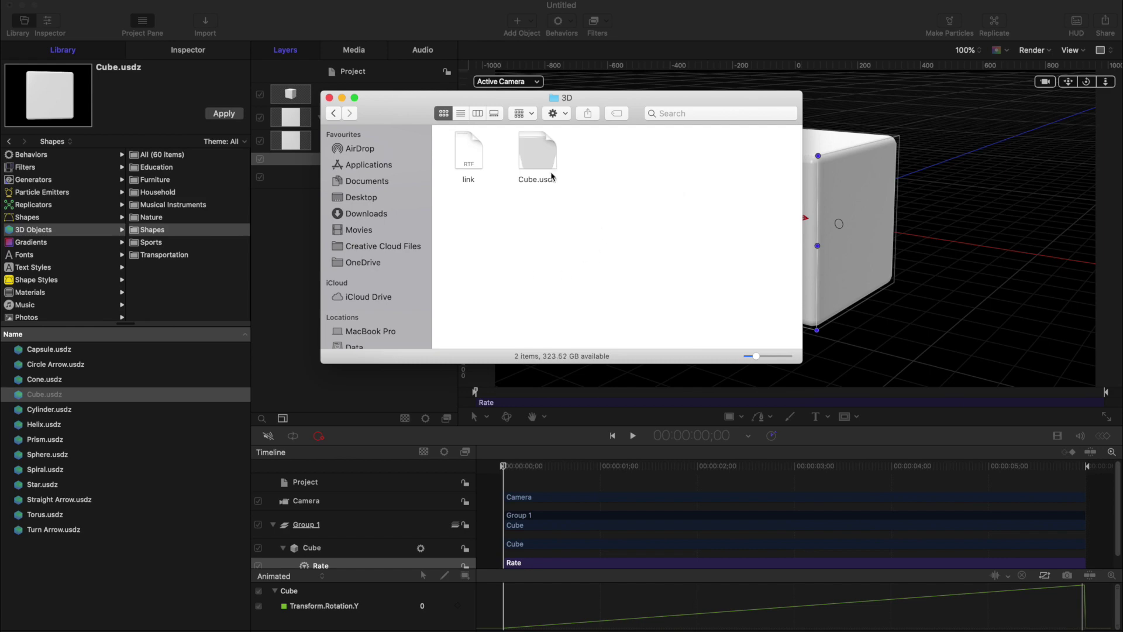
{"action": "left_click", "coordinate": [526, 381]}
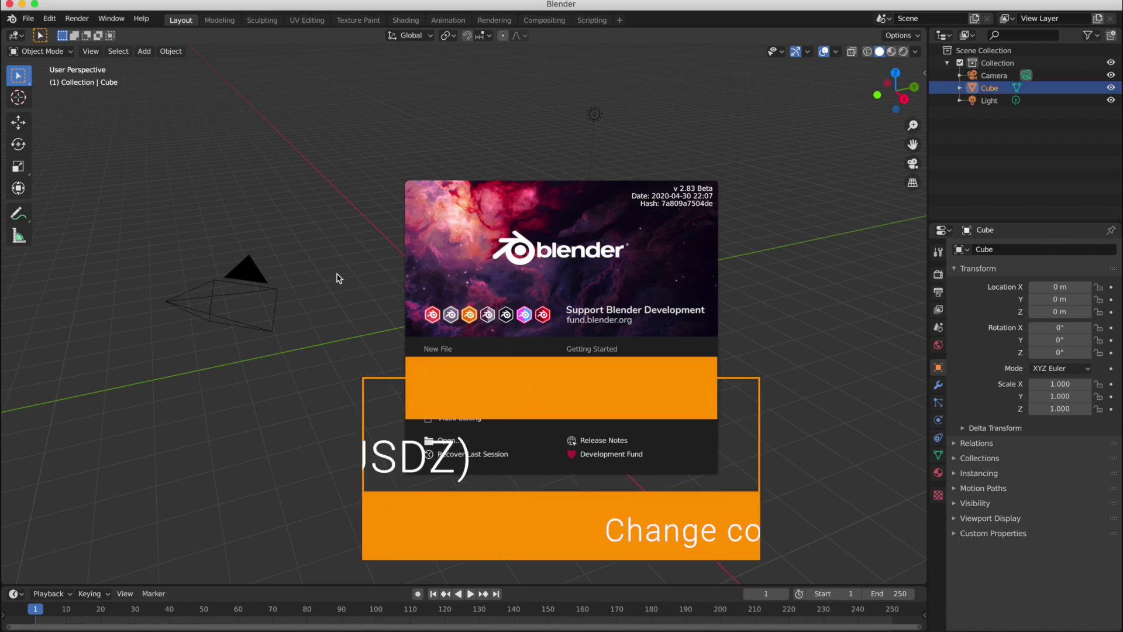
Step: Dismiss the splash screen and delete the default Camera, Cube and Light from the Outliner
{"action": "left_click", "coordinate": [338, 277]}
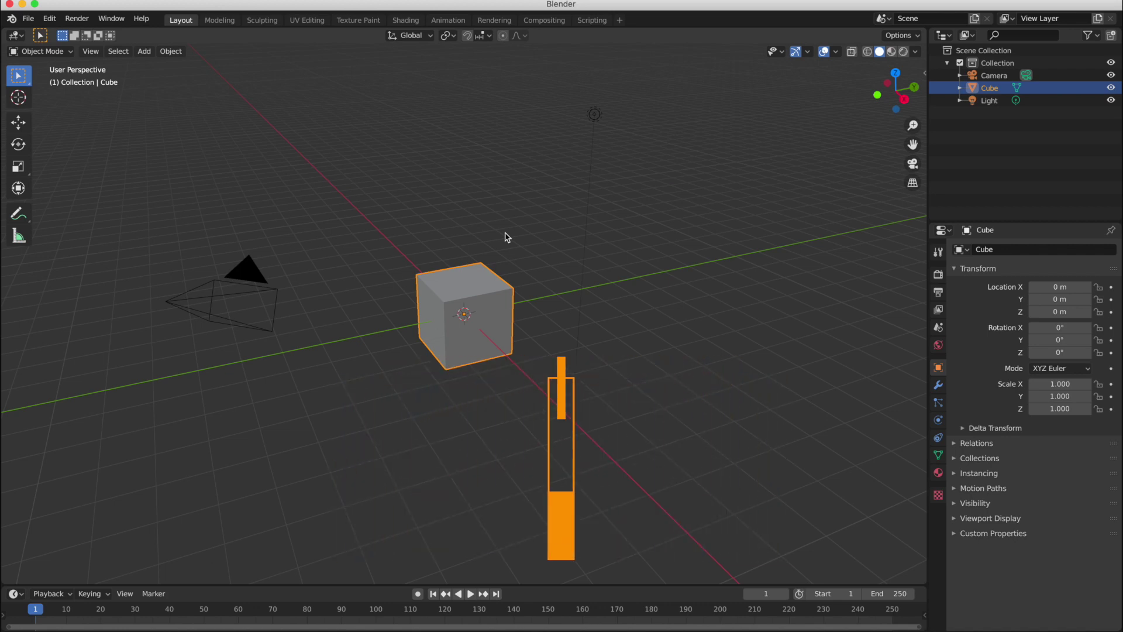
{"action": "left_click", "coordinate": [993, 75]}
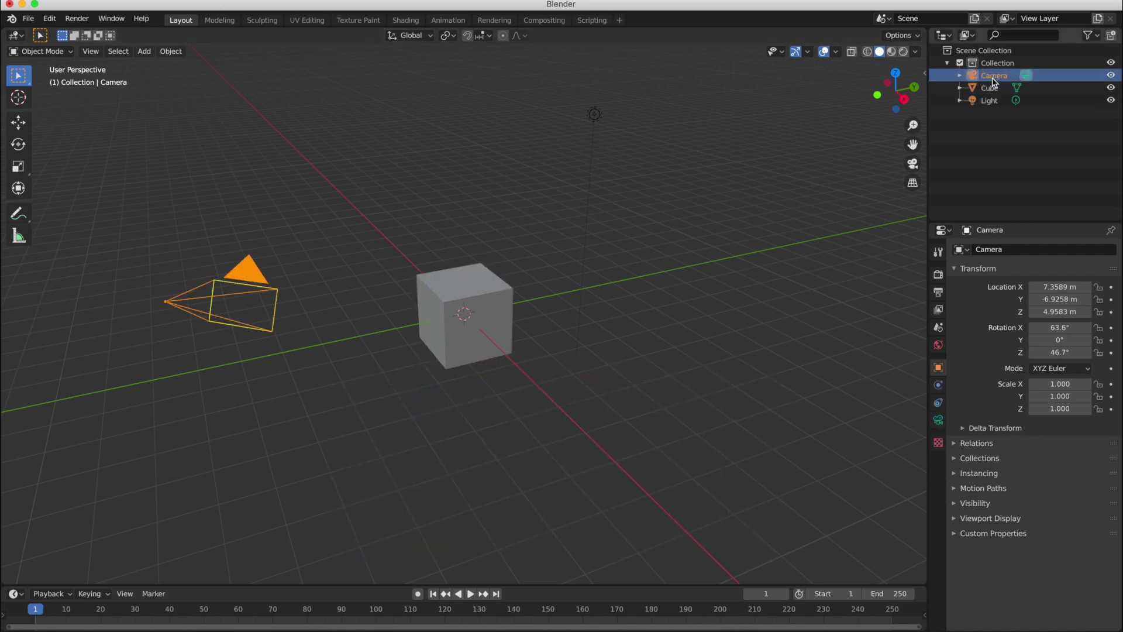
{"action": "right_click", "coordinate": [994, 76]}
{"action": "left_click", "coordinate": [992, 110]}
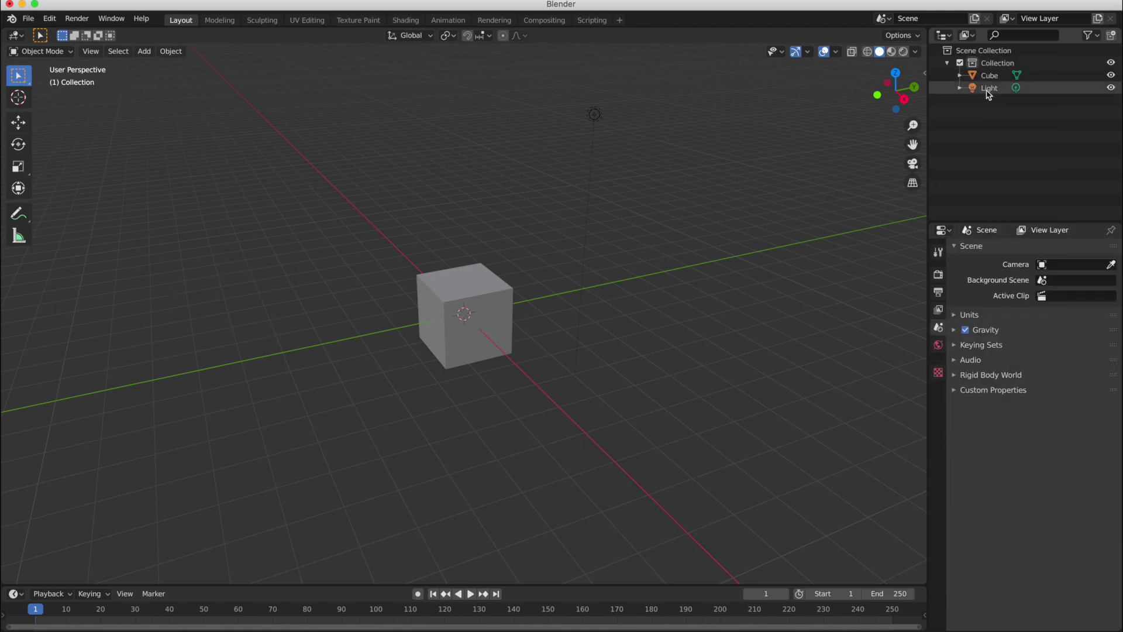
{"action": "left_click", "coordinate": [990, 79]}
{"action": "right_click", "coordinate": [989, 80]}
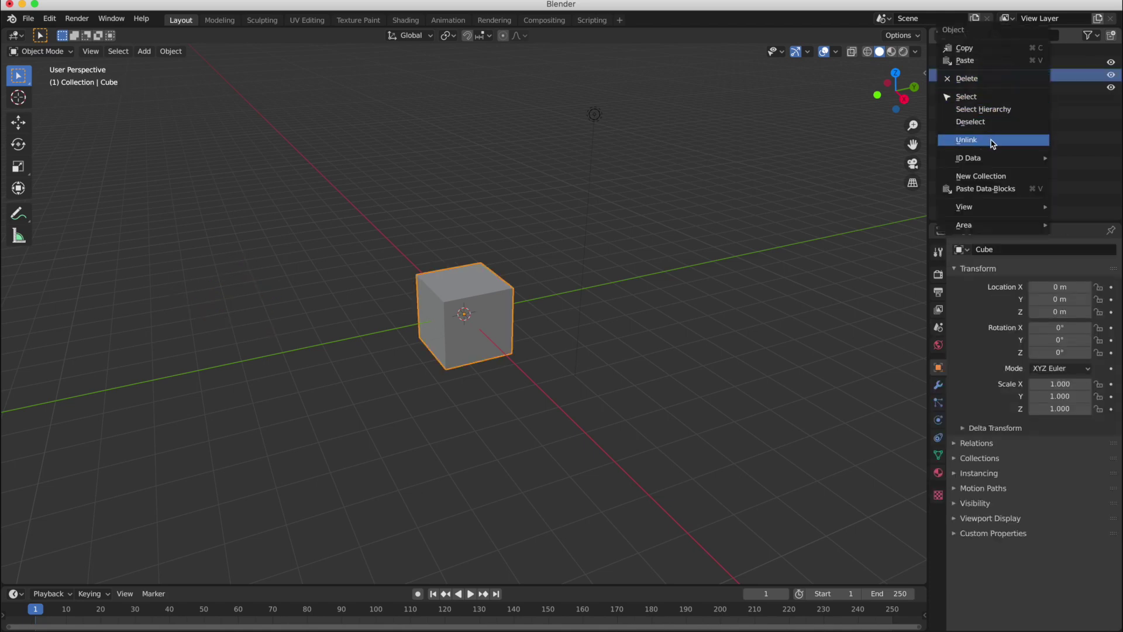
{"action": "left_click", "coordinate": [981, 82]}
{"action": "left_click", "coordinate": [990, 79]}
{"action": "right_click", "coordinate": [990, 79]}
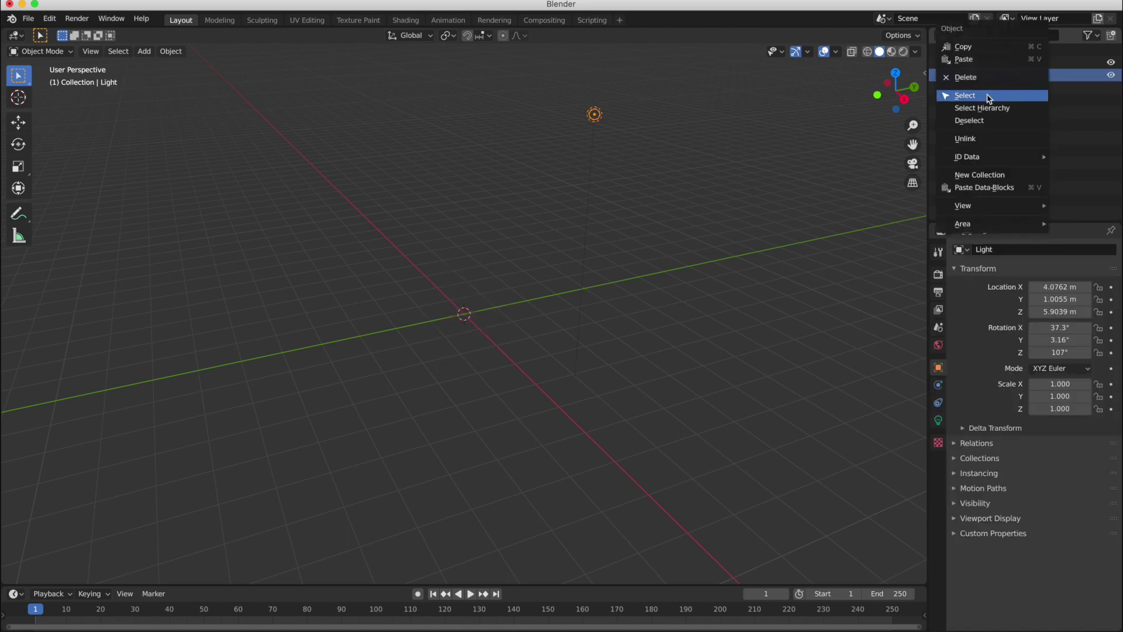
{"action": "left_click", "coordinate": [976, 82]}
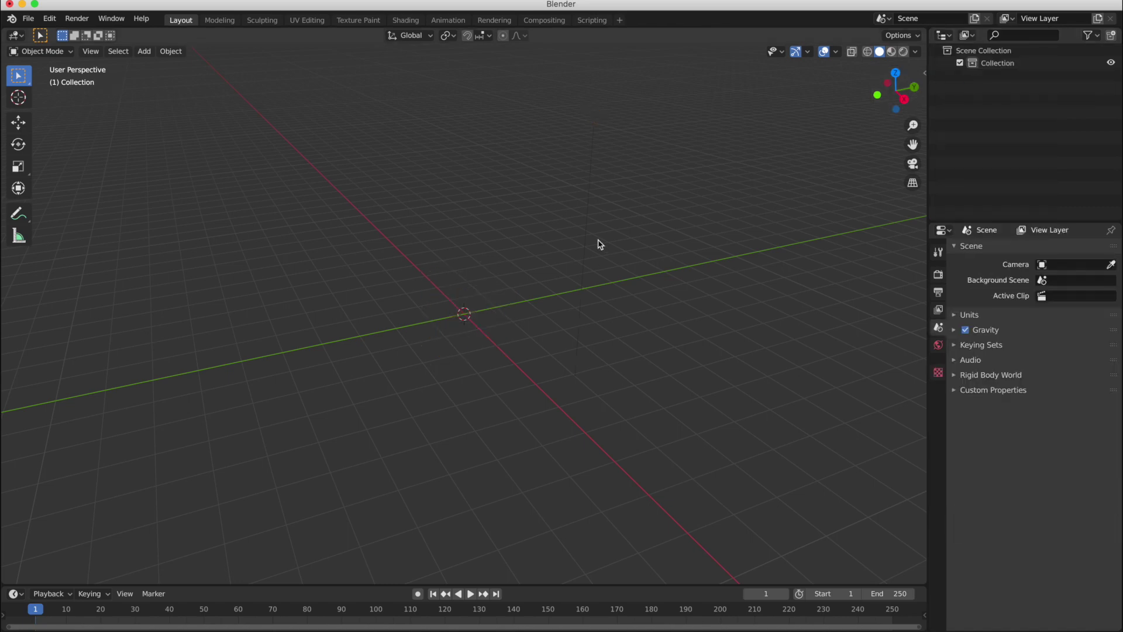
{"action": "left_click_drag", "start_coordinate": [175, 6], "coordinate": [184, 5]}
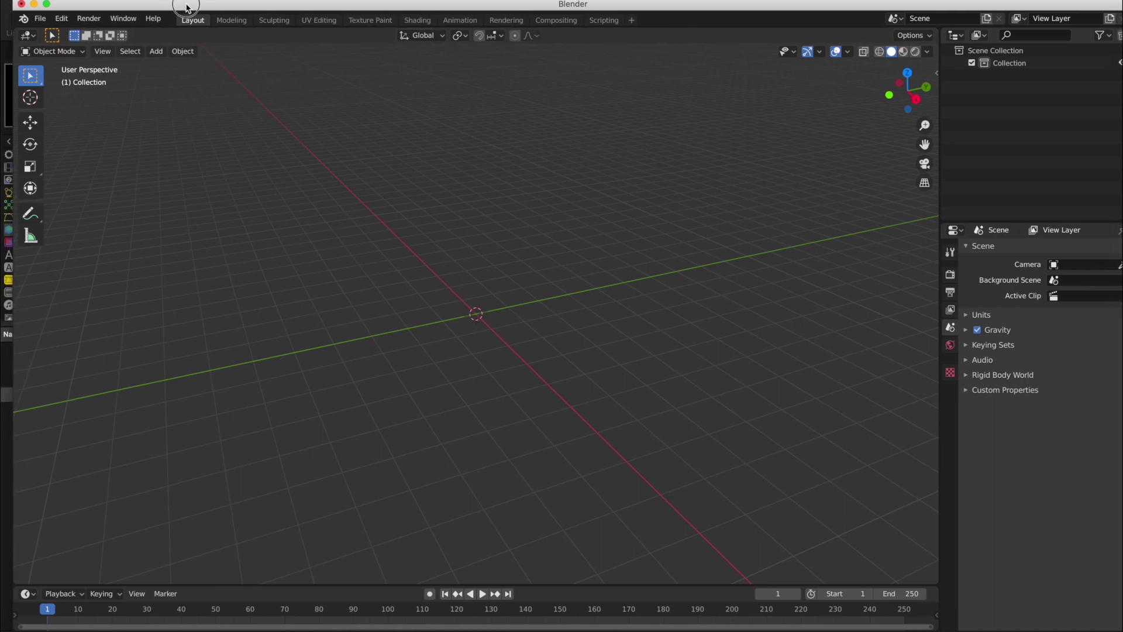
Step: View the BlenderUSDZ GitHub repository and its Code download options
{"action": "left_click", "coordinate": [140, 628]}
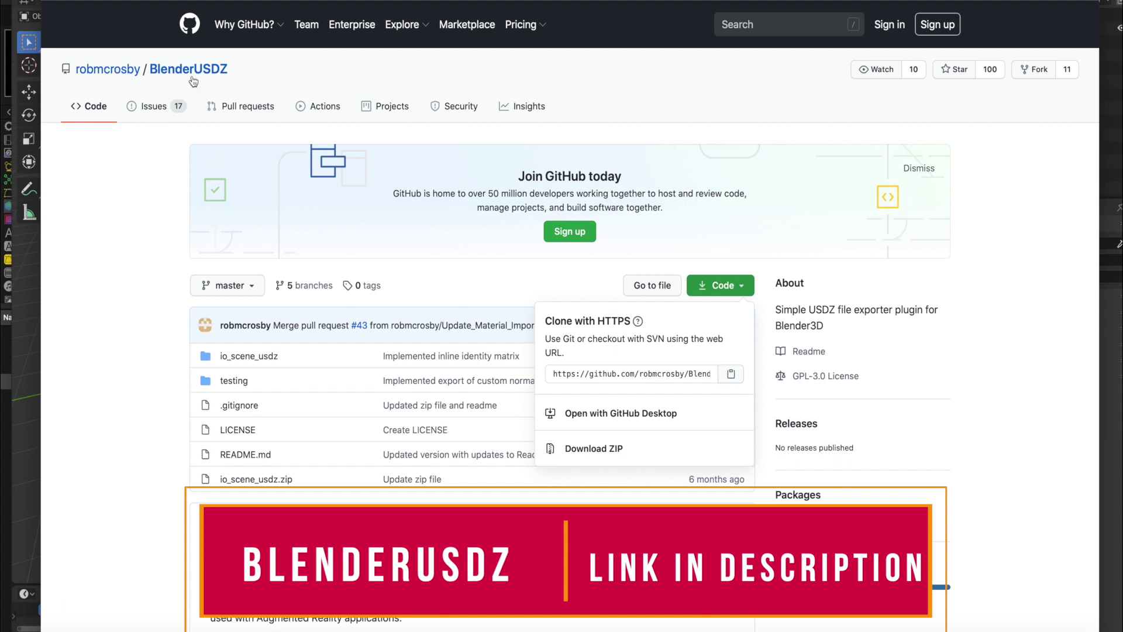
{"action": "left_click", "coordinate": [742, 287]}
{"action": "left_click", "coordinate": [742, 287]}
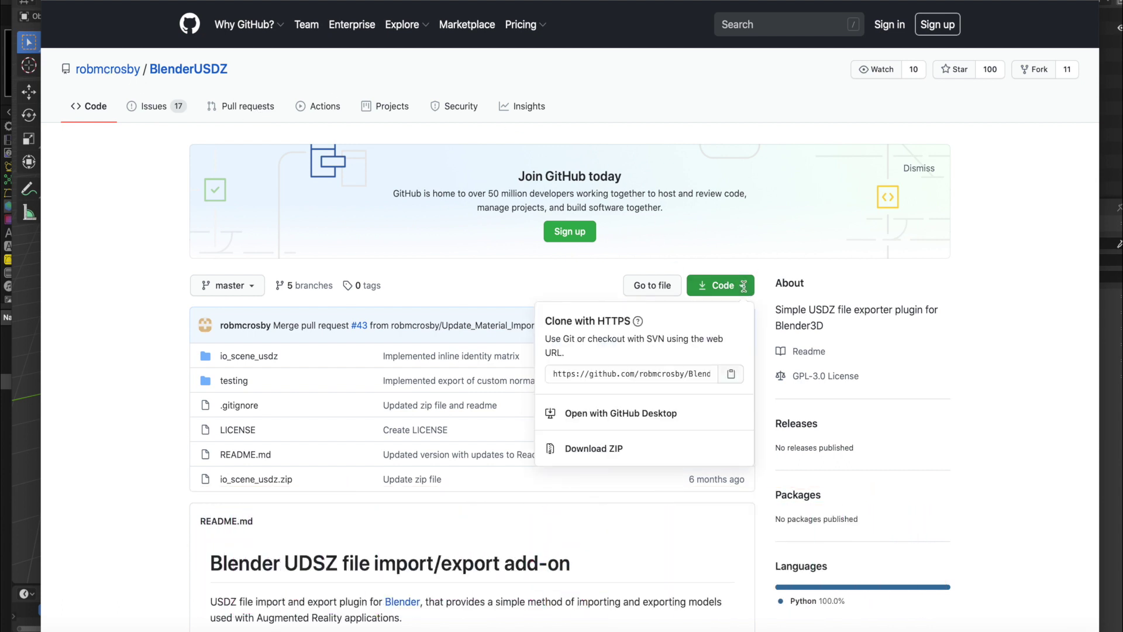
{"action": "left_click", "coordinate": [603, 452]}
{"action": "left_click", "coordinate": [122, 194]}
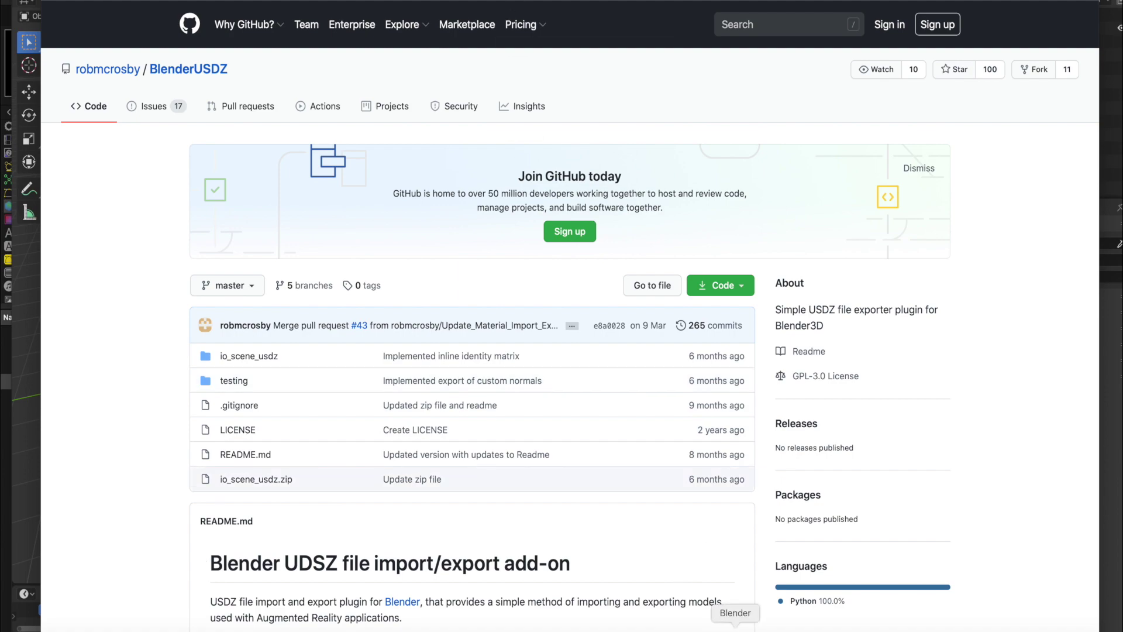
Step: Open Blender Preferences and browse Downloads/BlenderUSDZ-master for an add-on, then cancel
{"action": "left_click", "coordinate": [738, 624]}
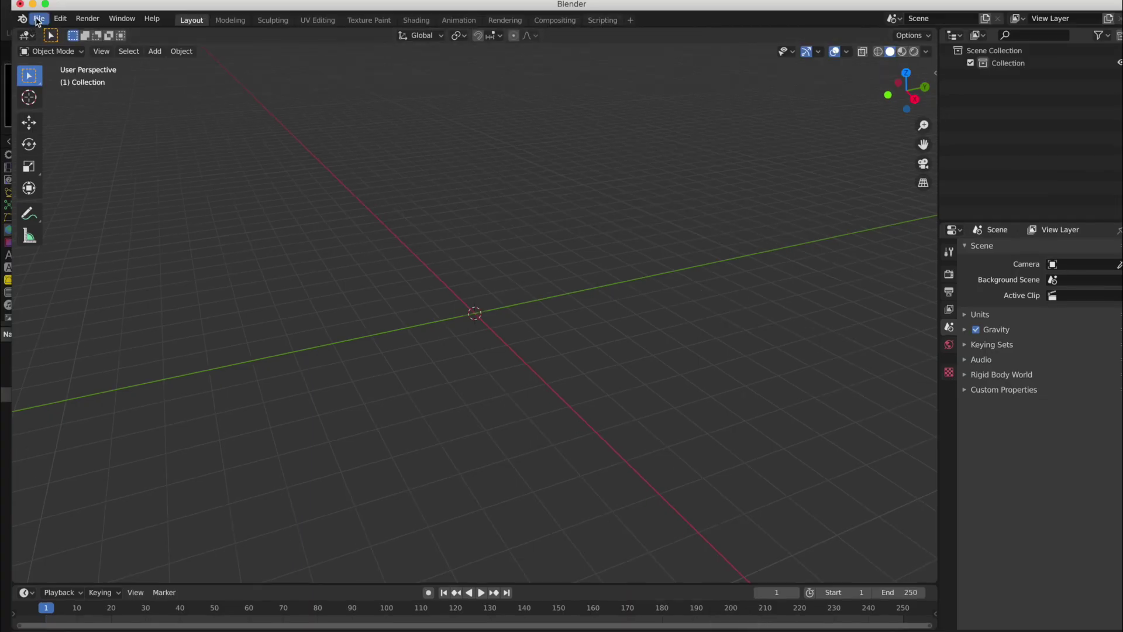
{"action": "left_click", "coordinate": [60, 19]}
{"action": "left_click", "coordinate": [91, 200]}
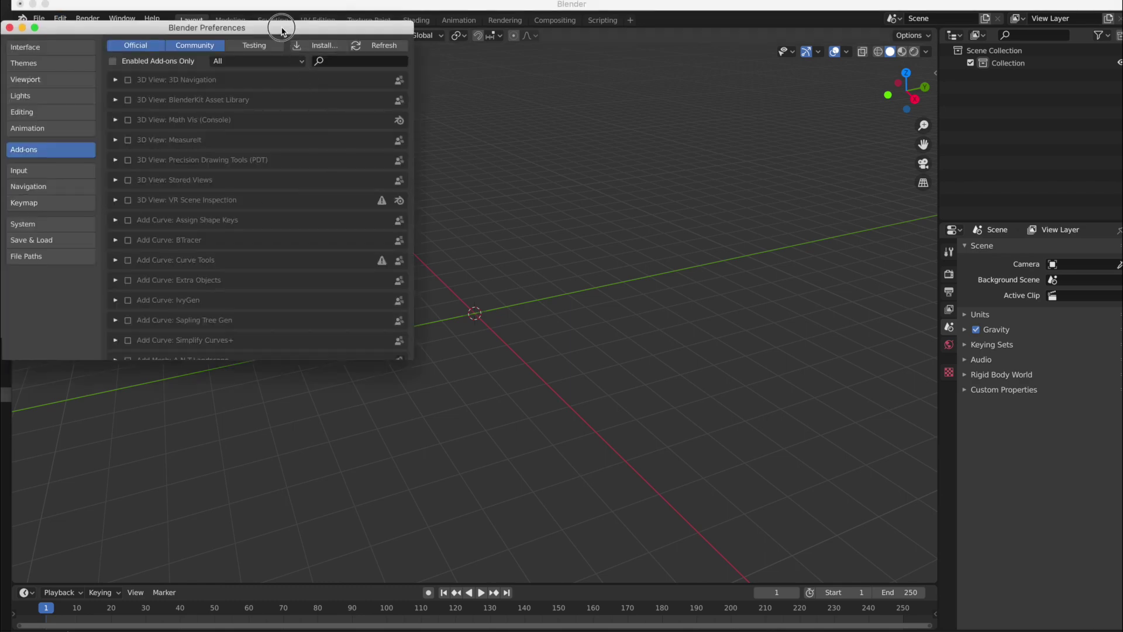
{"action": "left_click_drag", "start_coordinate": [284, 27], "coordinate": [368, 34]}
{"action": "left_click", "coordinate": [398, 56]}
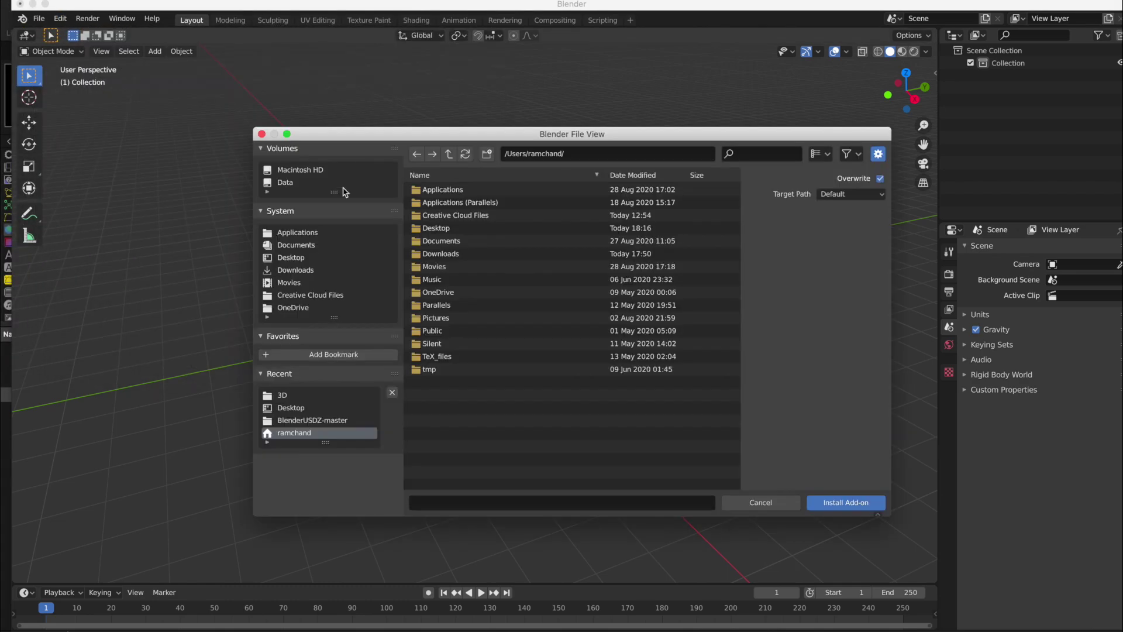
{"action": "left_click", "coordinate": [361, 268]}
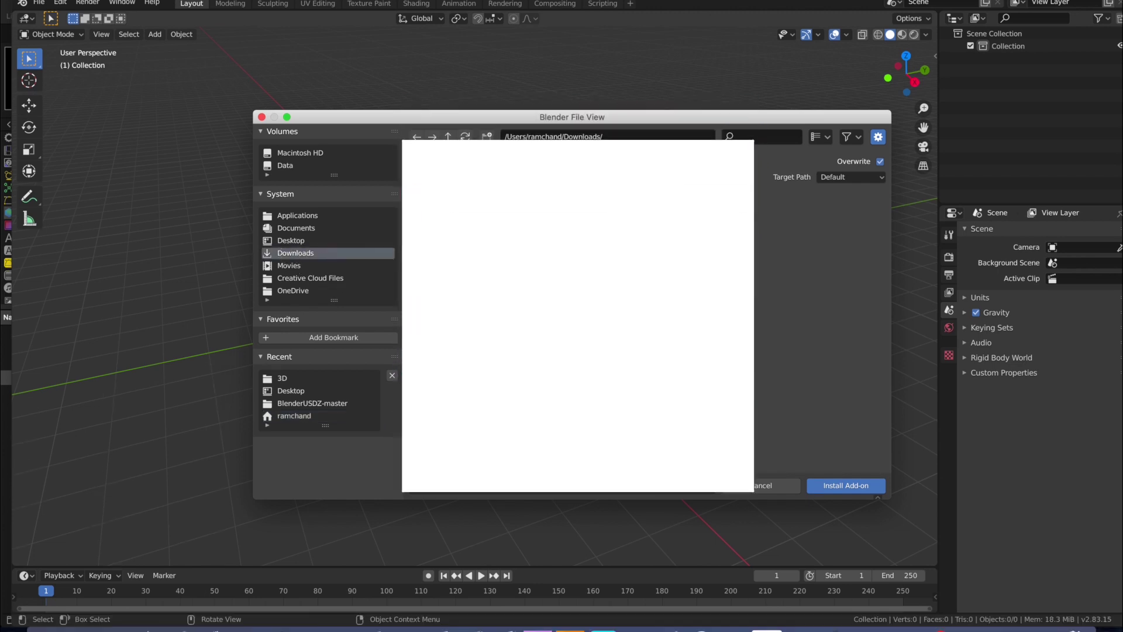
{"action": "left_click", "coordinate": [311, 403]}
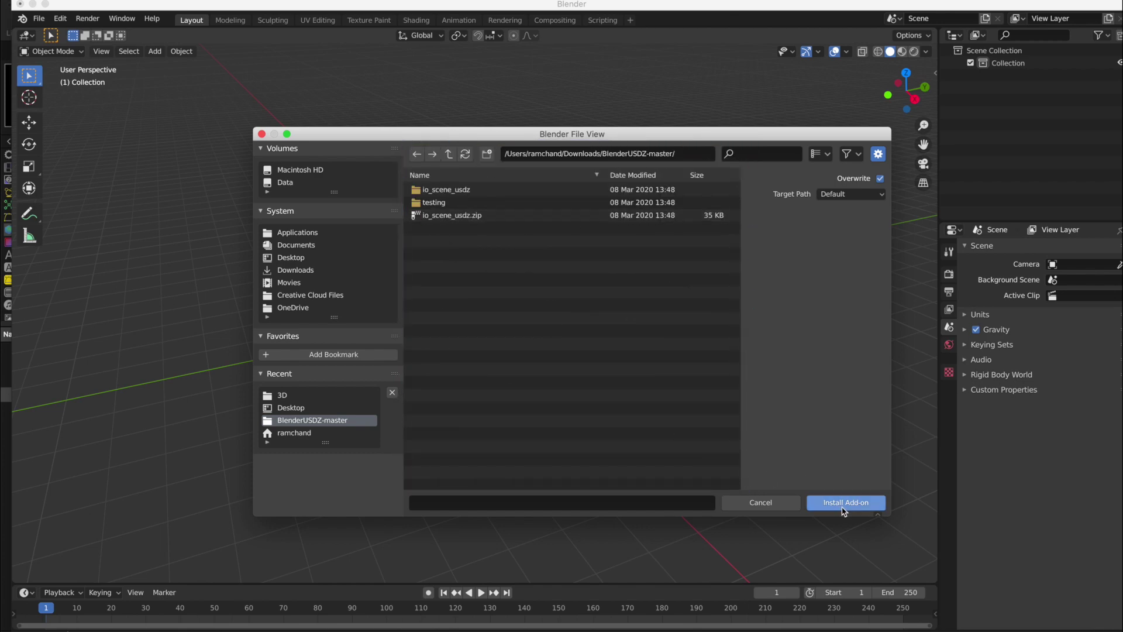
{"action": "left_click", "coordinate": [762, 502]}
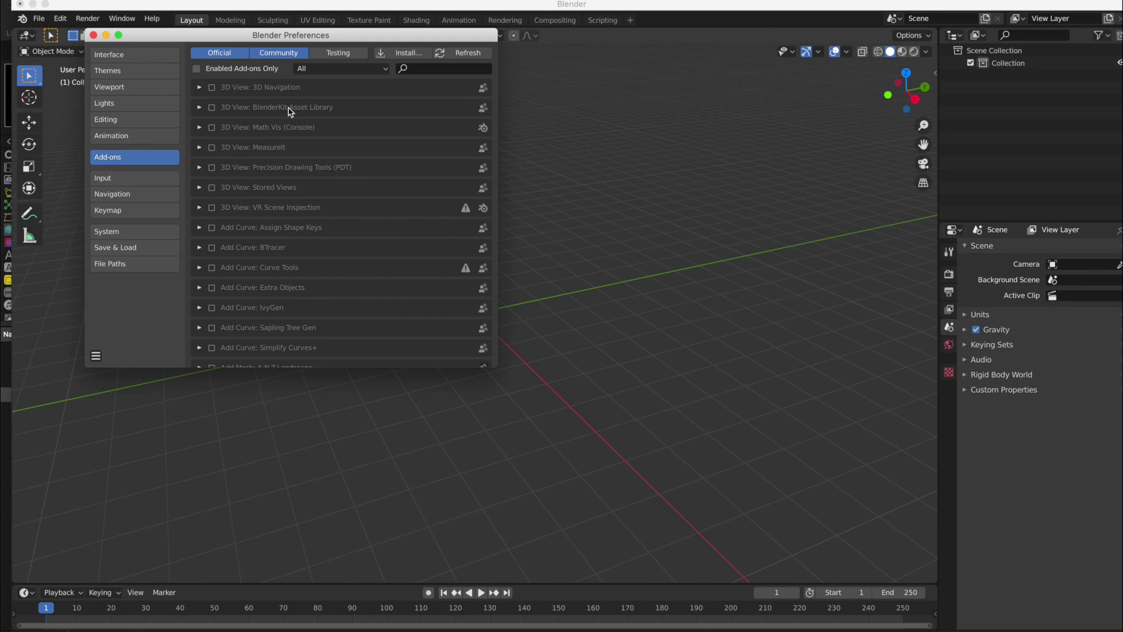
Step: Search add-ons for 'usd' and expand the Import-Export: USDZ Export entry
{"action": "left_click", "coordinate": [414, 68]}
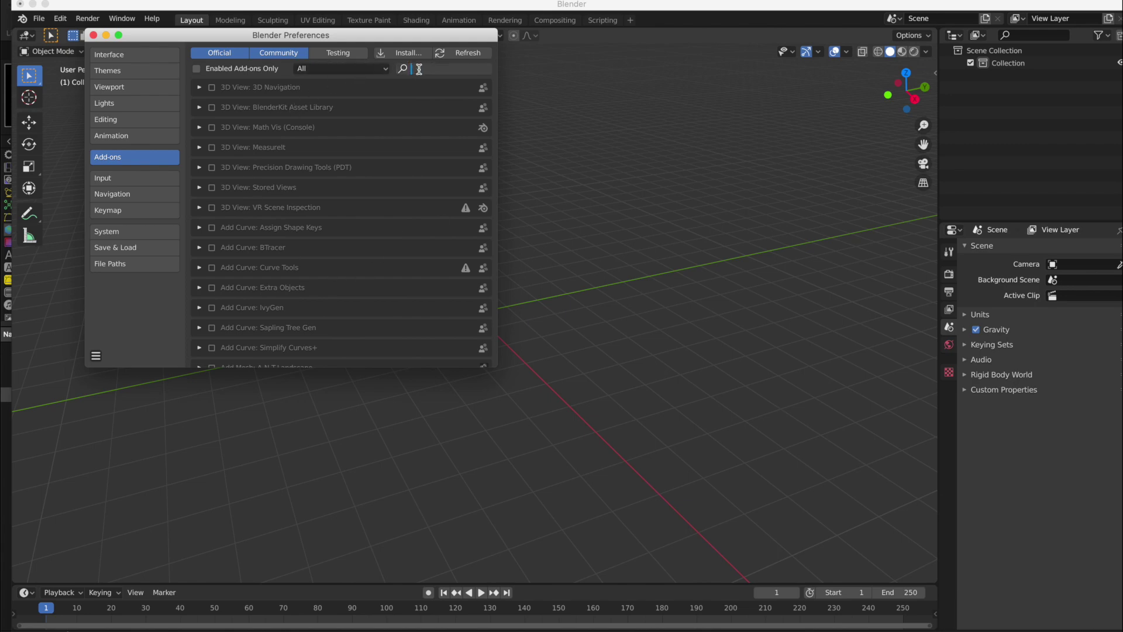
{"action": "type", "text": "ud"}
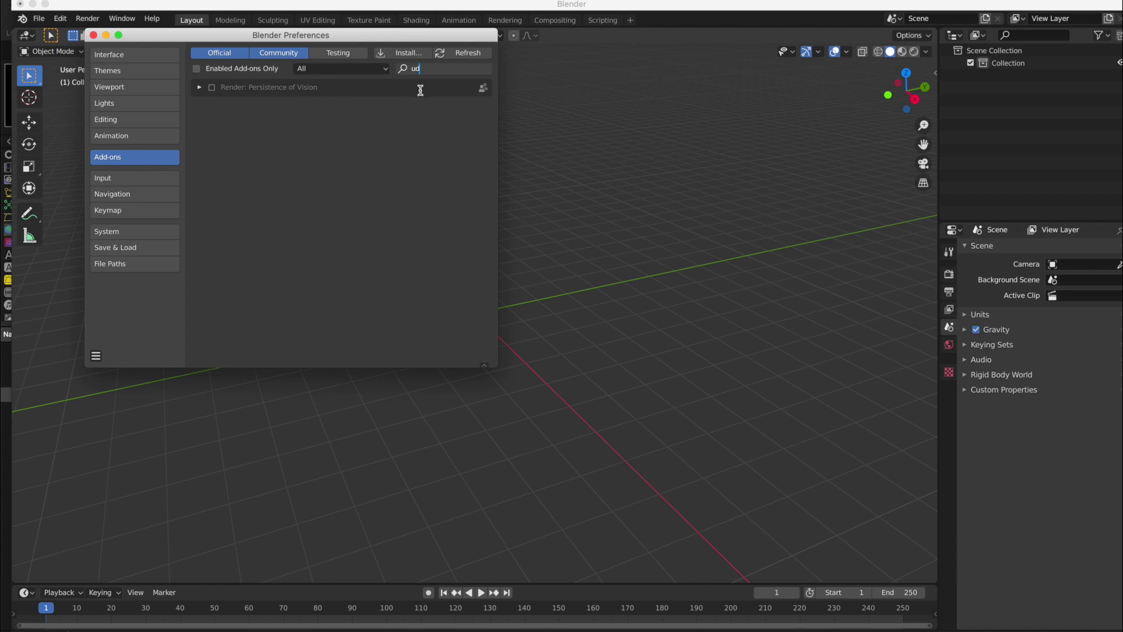
{"action": "key", "text": "BackSpace"}
{"action": "type", "text": "sd"}
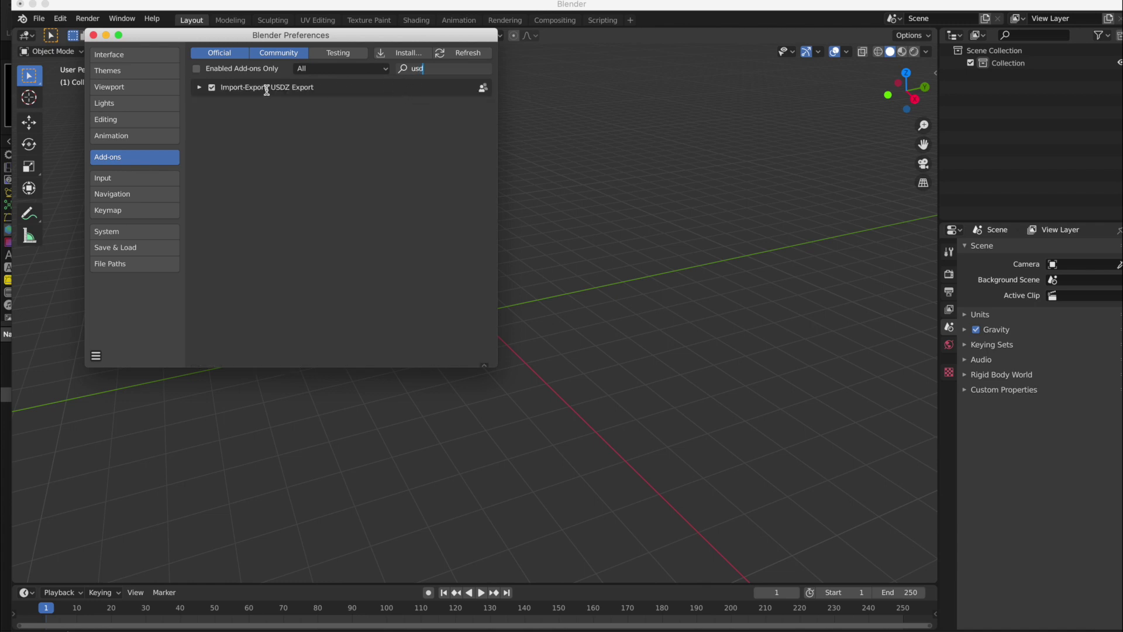
{"action": "left_click", "coordinate": [199, 90]}
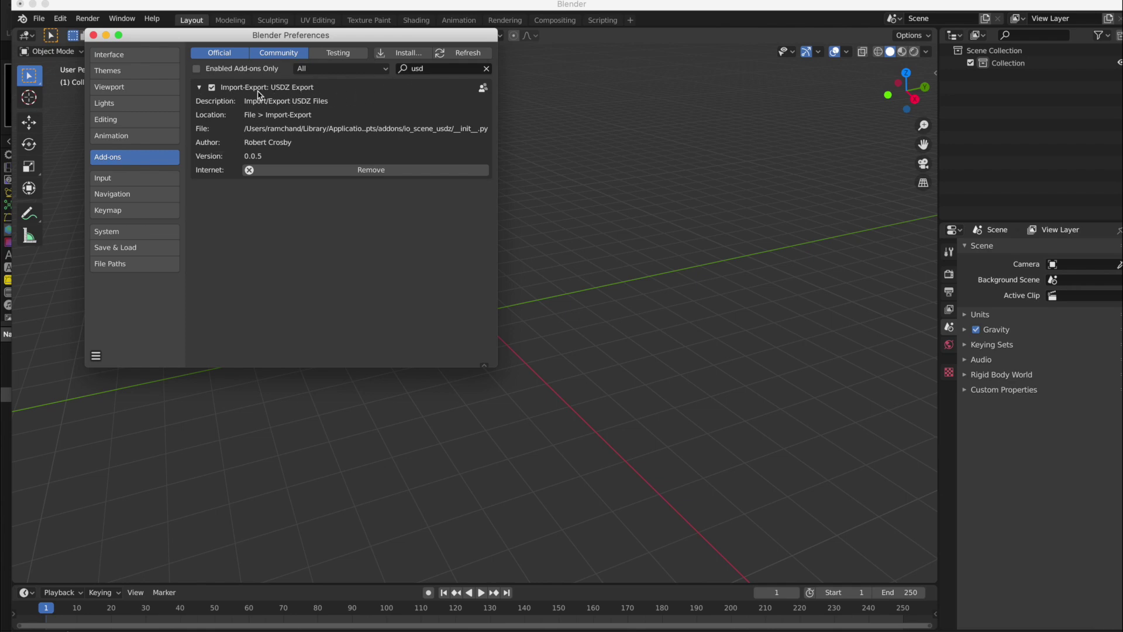
Step: Close Preferences and import Desktop/3D/Cube.usdz via File > Import > USDZ
{"action": "left_click", "coordinate": [94, 36]}
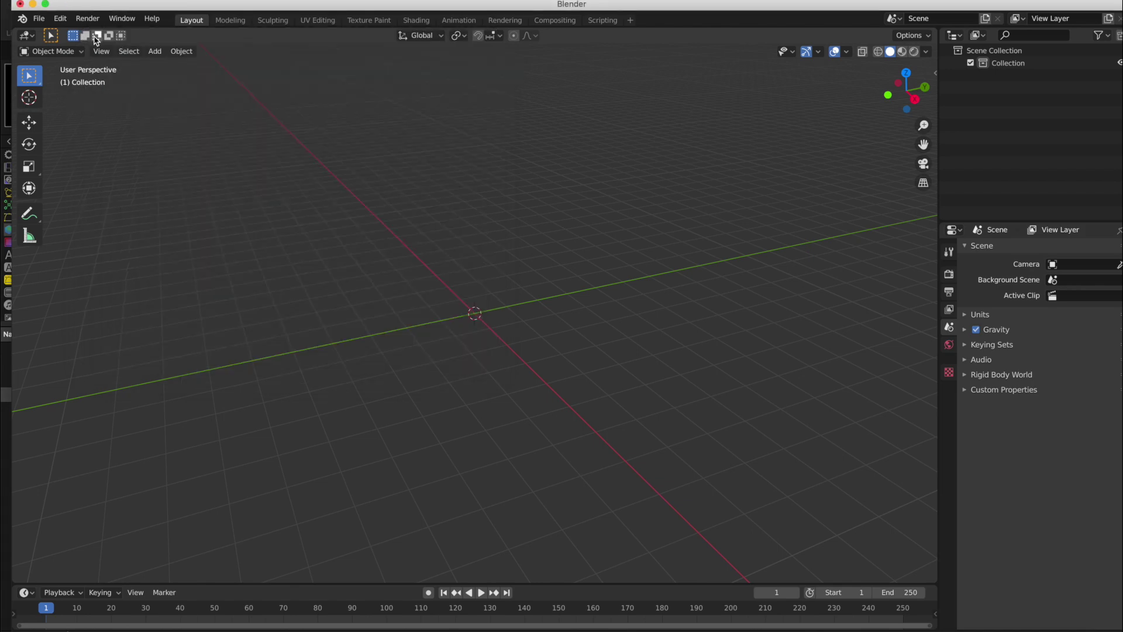
{"action": "left_click", "coordinate": [40, 19]}
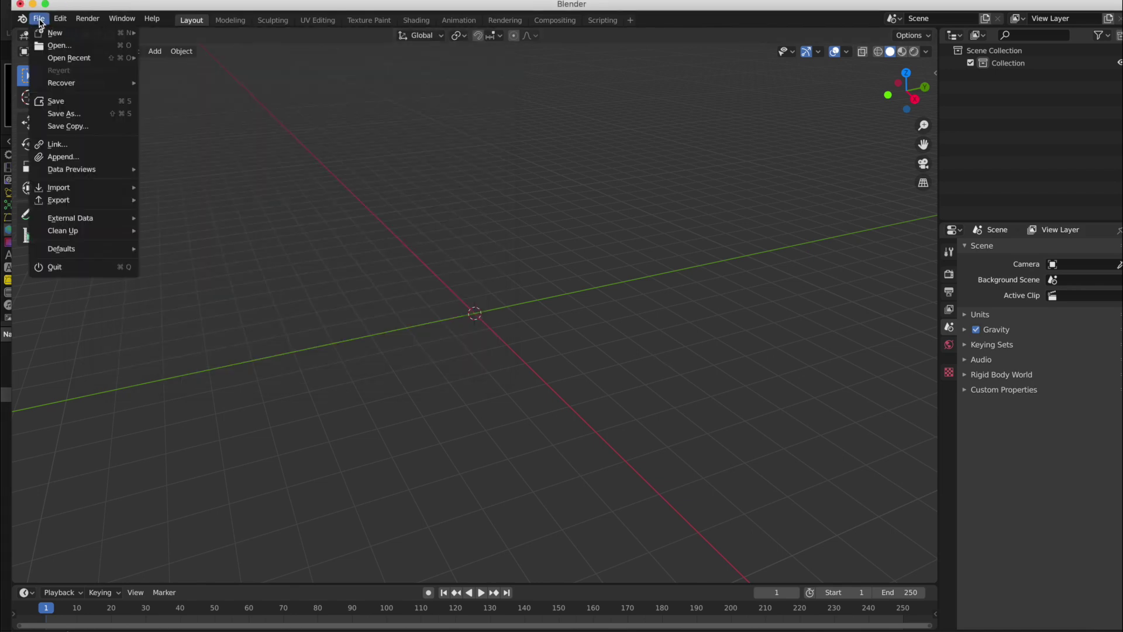
{"action": "mouse_move", "coordinate": [69, 189]}
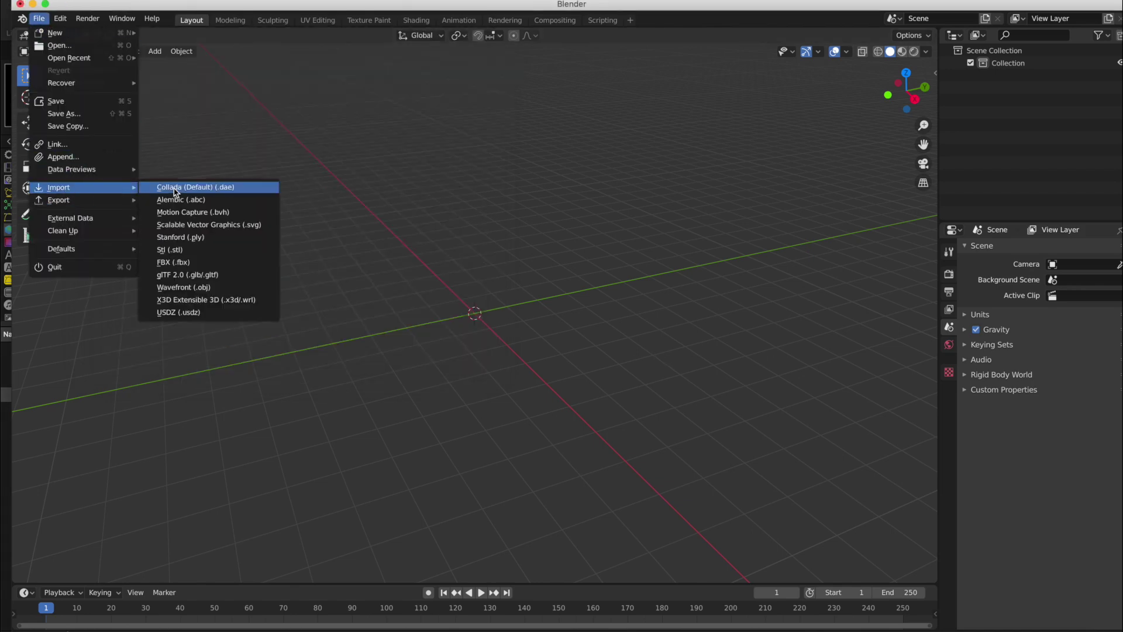
{"action": "left_click", "coordinate": [187, 313]}
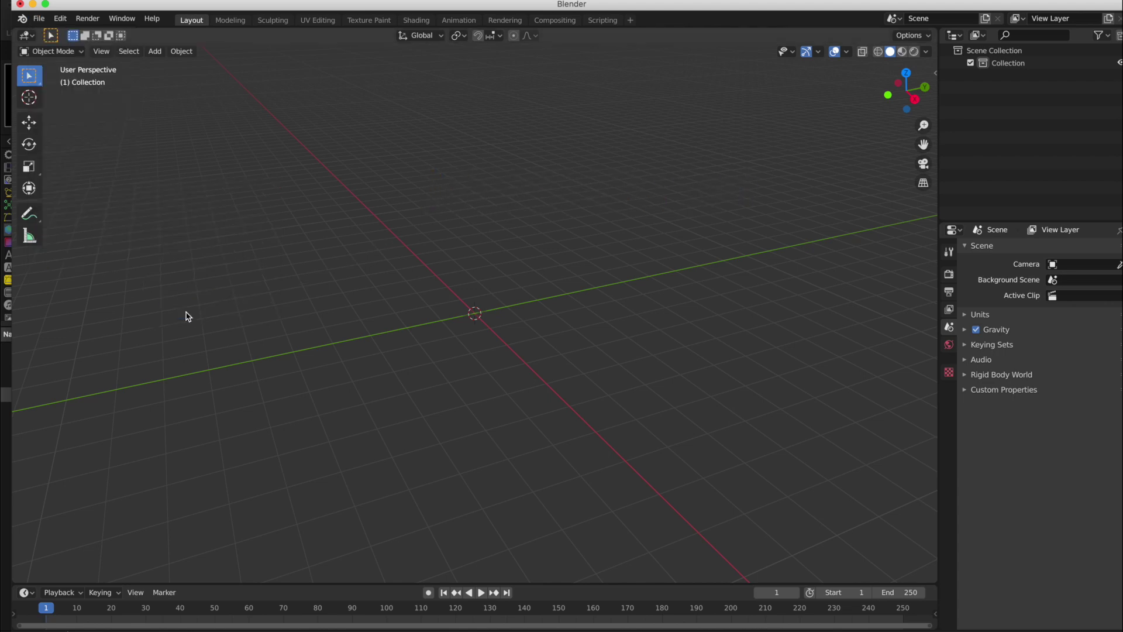
{"action": "left_click", "coordinate": [292, 259]}
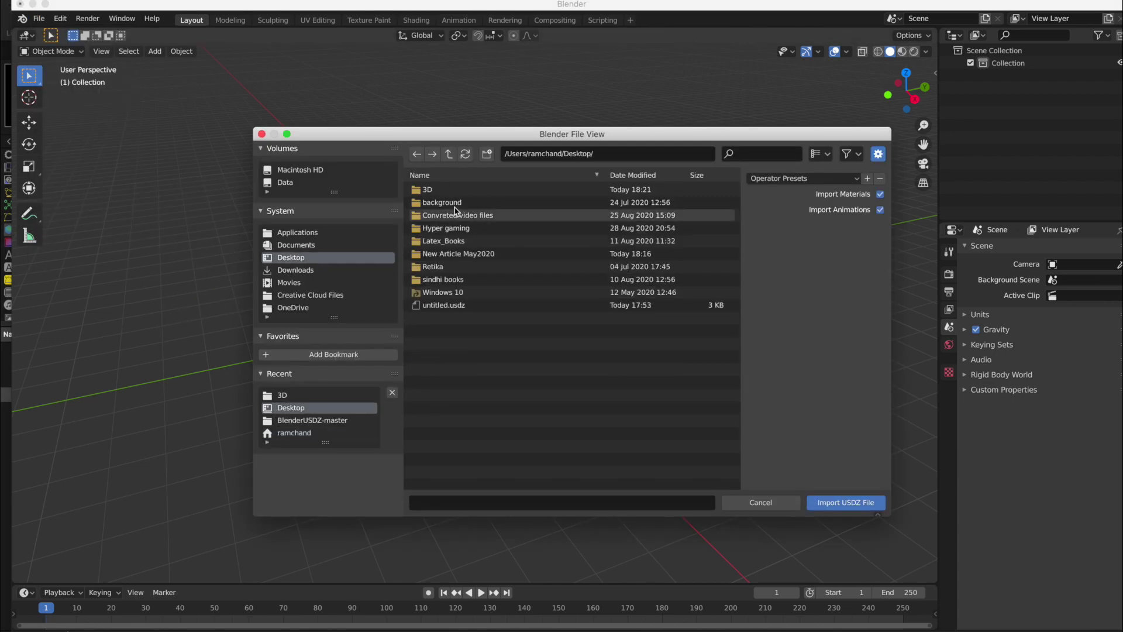
{"action": "left_click", "coordinate": [436, 189]}
{"action": "double_click", "coordinate": [447, 191]}
Step: Select the imported shapes_rcprimitives cube in the Outliner and show its material settings
{"action": "scroll", "coordinate": [643, 324], "scroll_direction": "up", "scroll_amount": 3}
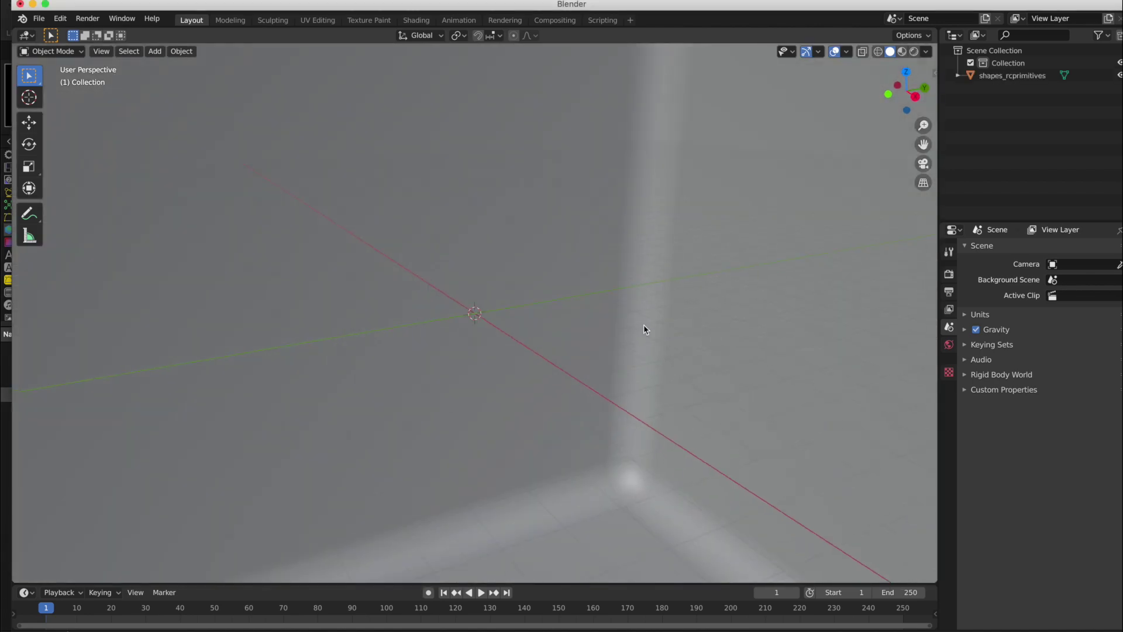
{"action": "scroll", "coordinate": [652, 381], "scroll_direction": "up", "scroll_amount": 6}
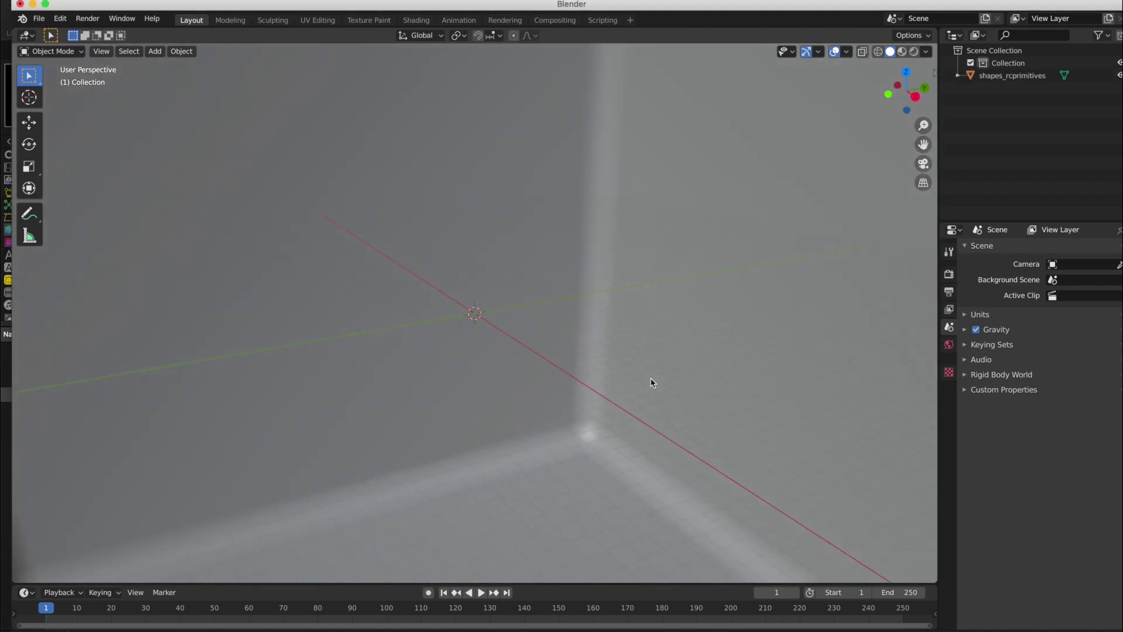
{"action": "scroll", "coordinate": [652, 381], "scroll_direction": "down", "scroll_amount": 8}
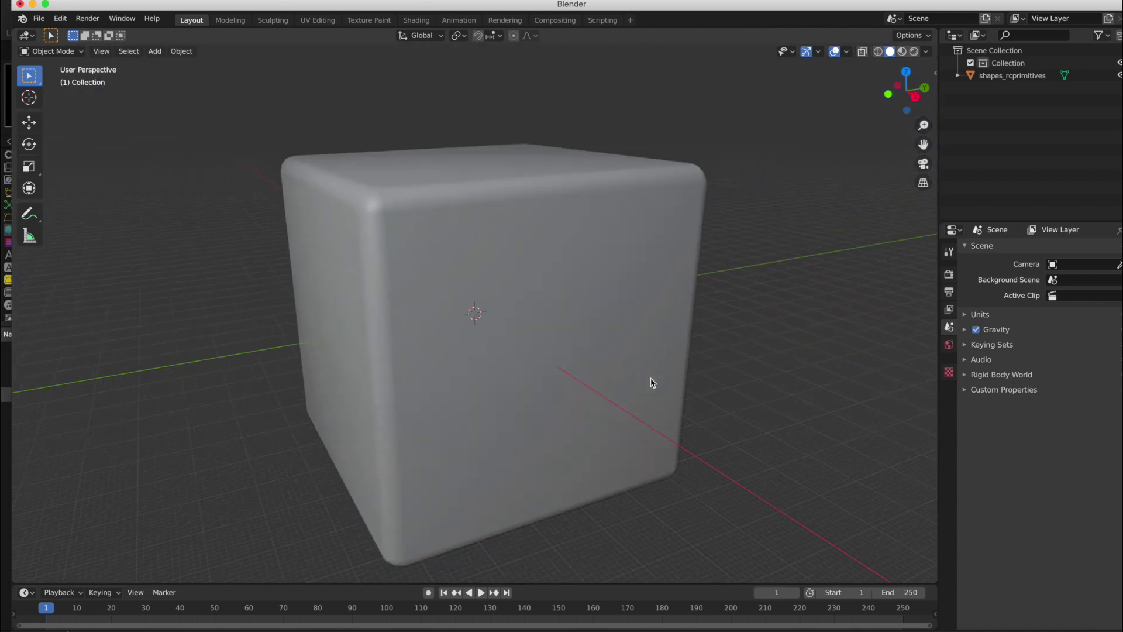
{"action": "scroll", "coordinate": [649, 383], "scroll_direction": "down", "scroll_amount": 3}
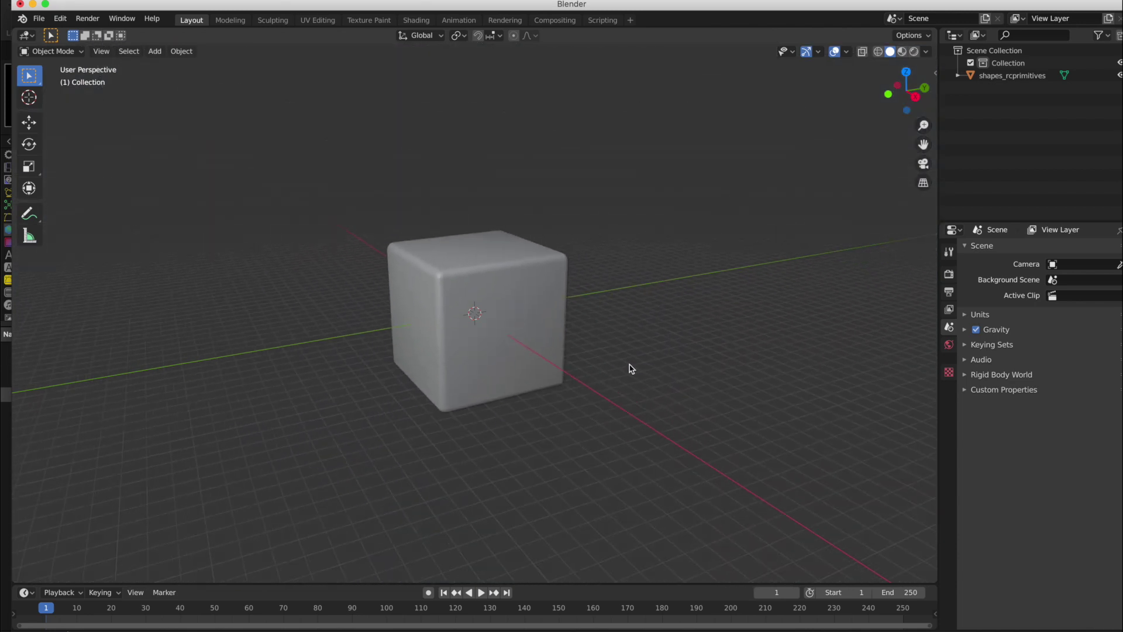
{"action": "scroll", "coordinate": [624, 368], "scroll_direction": "right", "scroll_amount": 4}
{"action": "scroll", "coordinate": [621, 372], "scroll_direction": "right", "scroll_amount": 8}
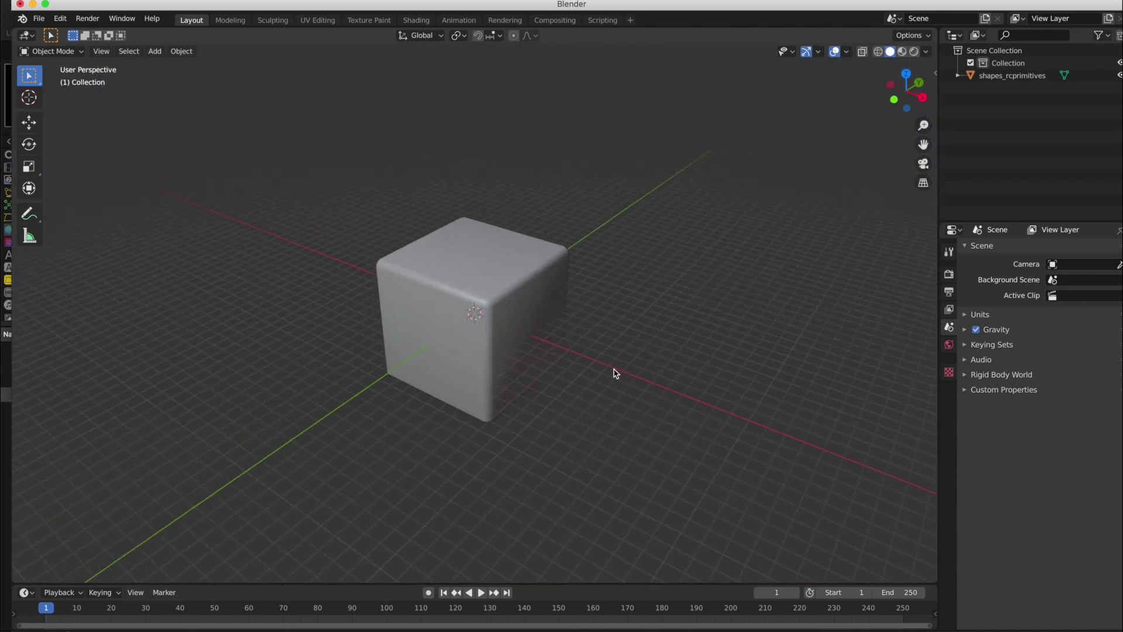
{"action": "scroll", "coordinate": [611, 372], "scroll_direction": "up", "scroll_amount": 6}
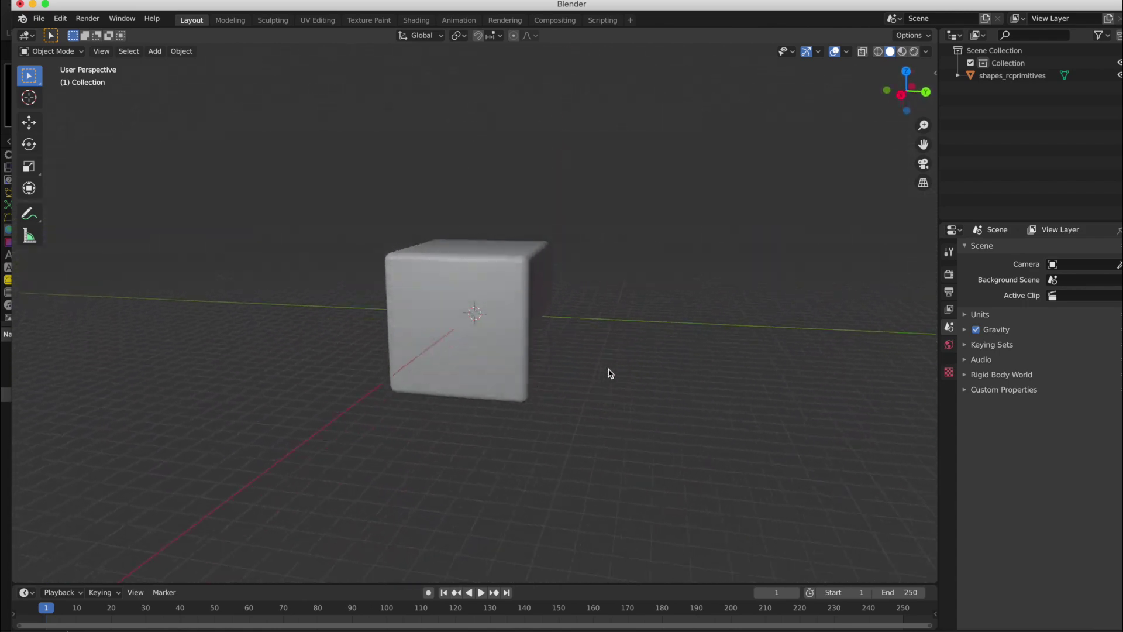
{"action": "left_click", "coordinate": [1012, 77]}
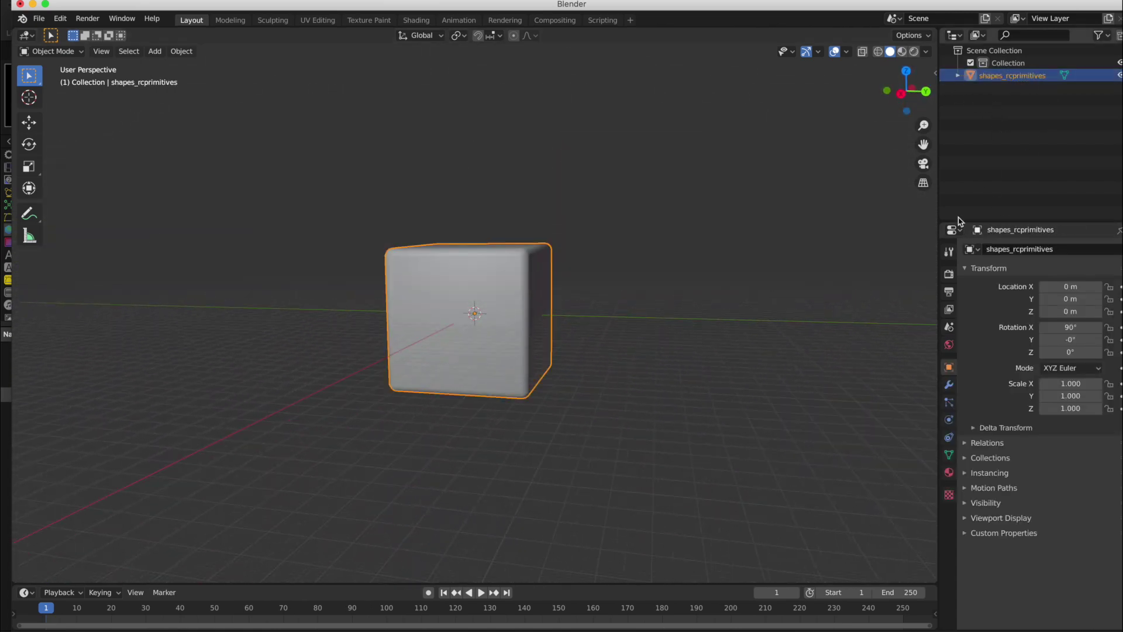
{"action": "left_click", "coordinate": [949, 473]}
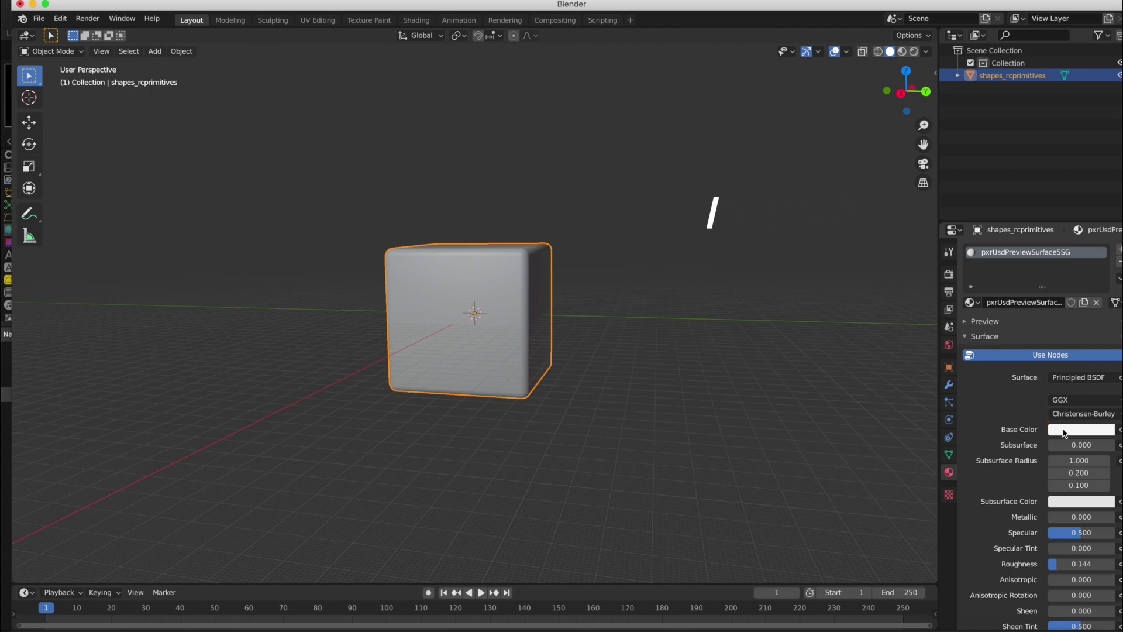
Step: Set the cube's base colour to bright green and view the scene in Material Preview
{"action": "left_click", "coordinate": [1064, 431]}
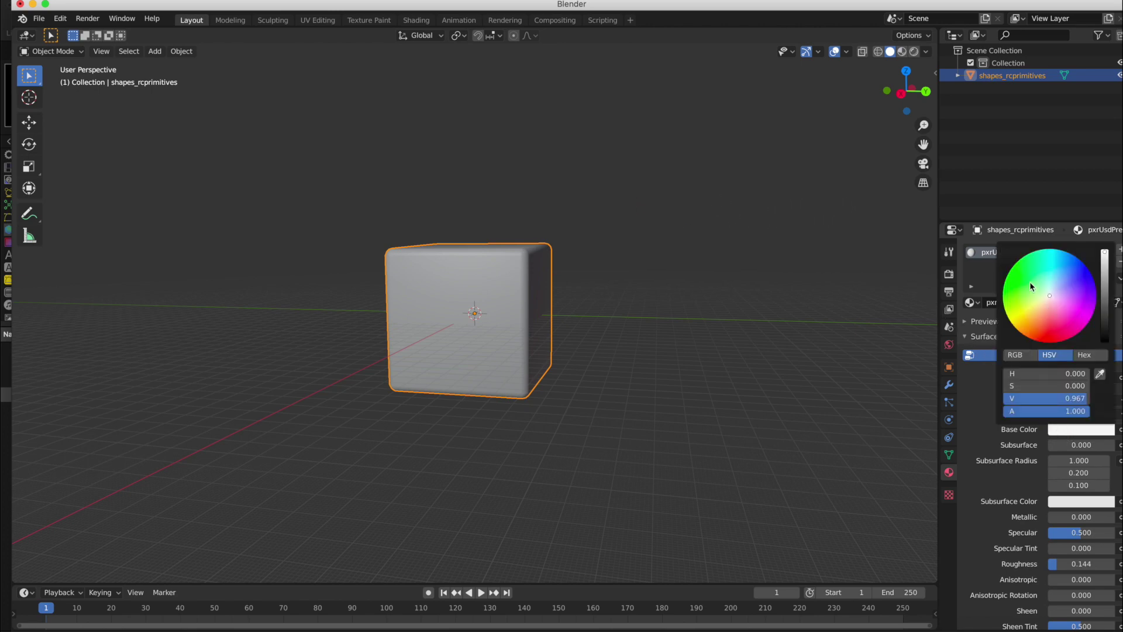
{"action": "left_click_drag", "start_coordinate": [1032, 283], "coordinate": [1024, 272]}
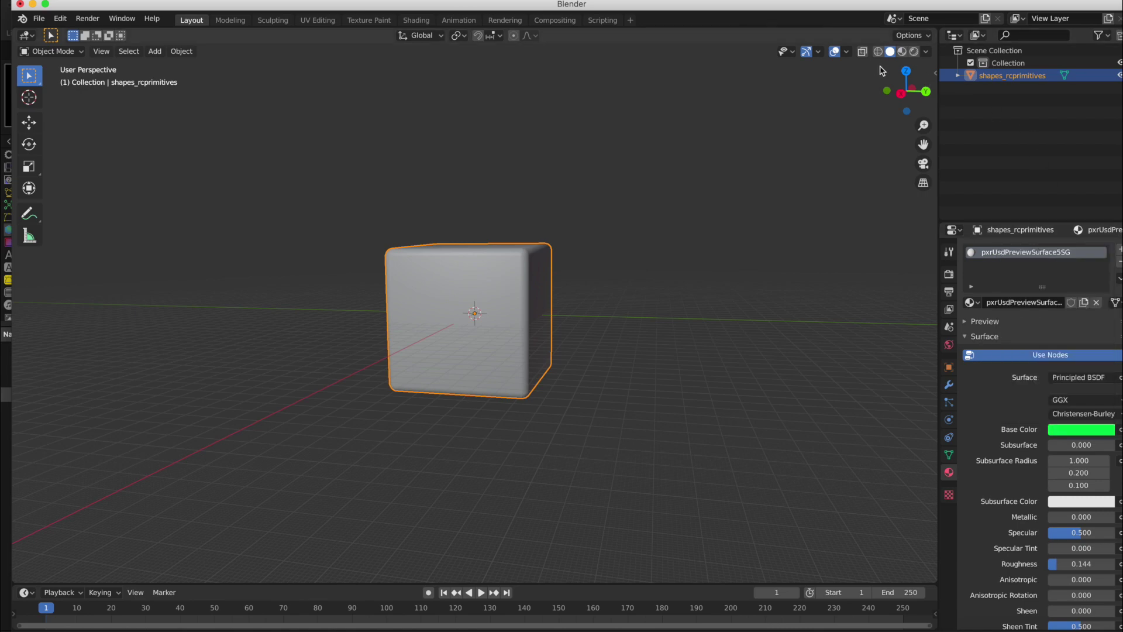
{"action": "left_click", "coordinate": [903, 52]}
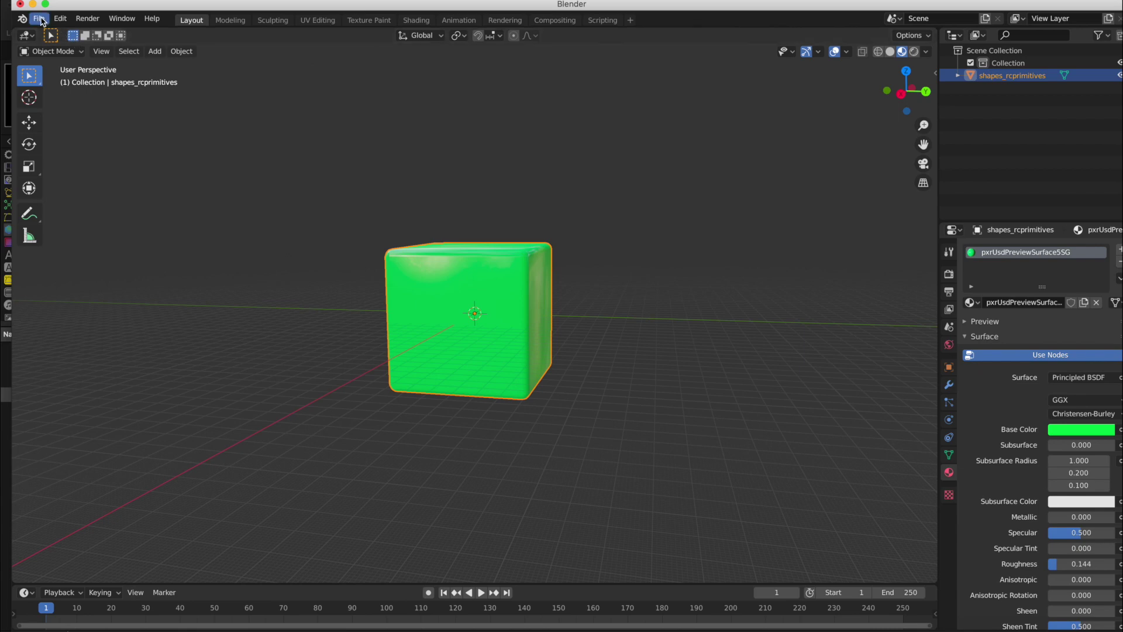
{"action": "left_click", "coordinate": [38, 18]}
Step: Export the green cube as USDZ named Cube2.usdz into the Desktop's 3D folder
{"action": "mouse_move", "coordinate": [130, 202]}
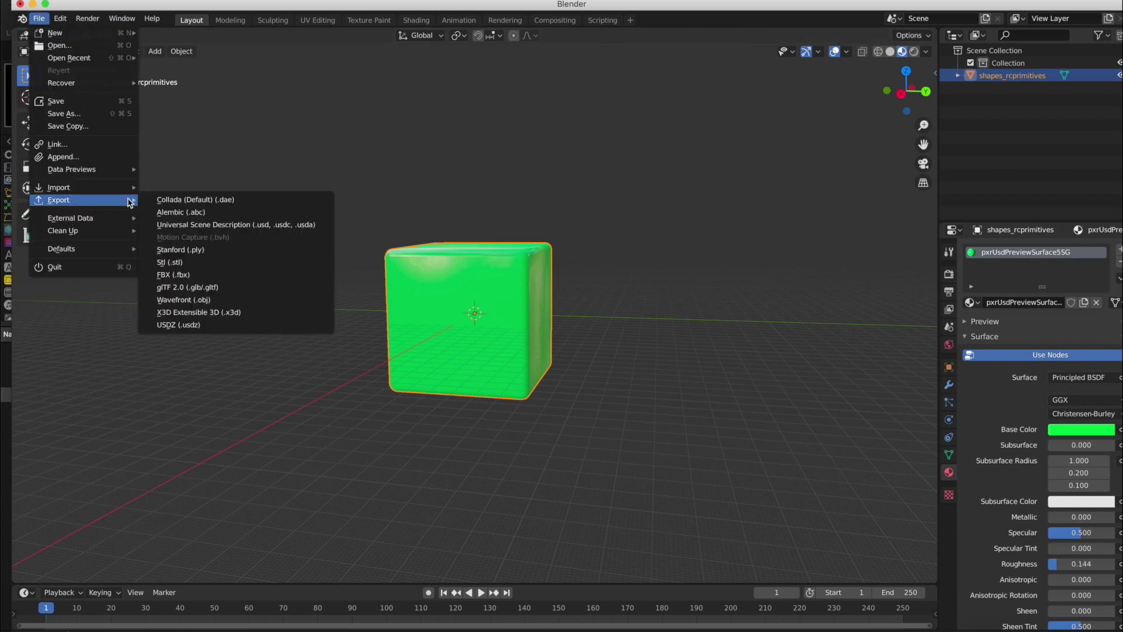
{"action": "left_click", "coordinate": [191, 327]}
{"action": "left_click", "coordinate": [297, 260]}
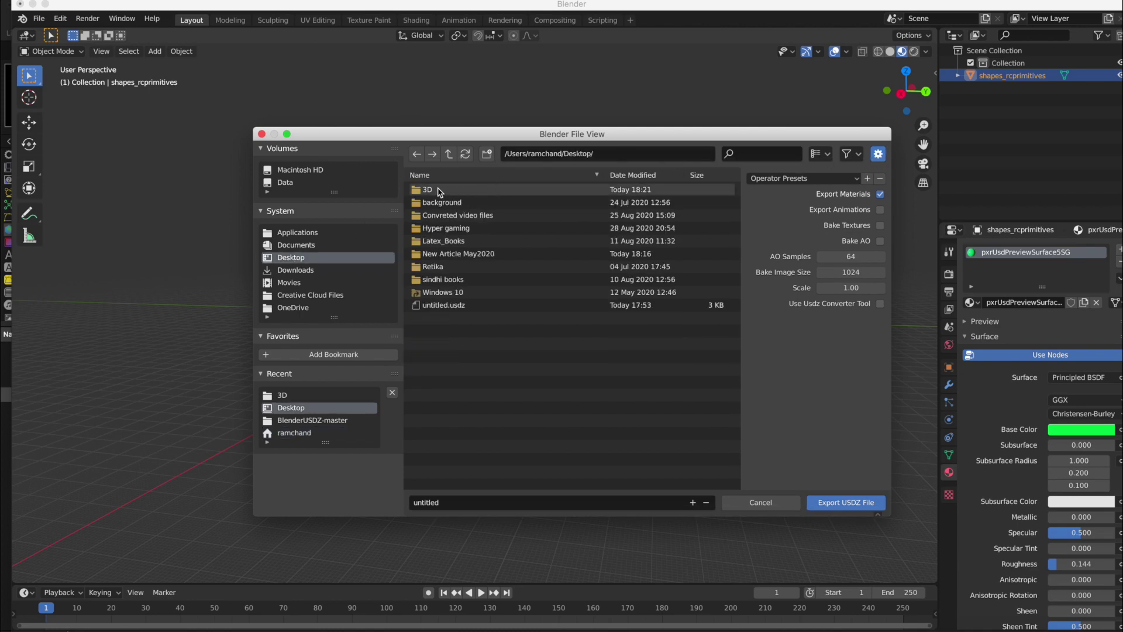
{"action": "double_click", "coordinate": [439, 189]}
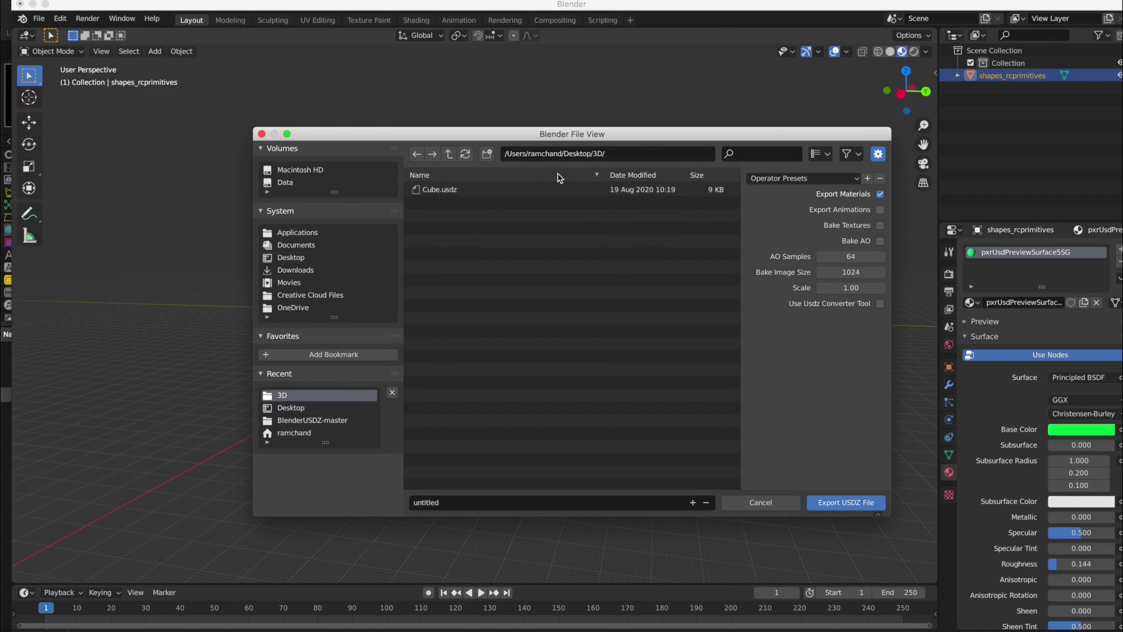
{"action": "left_click", "coordinate": [430, 190]}
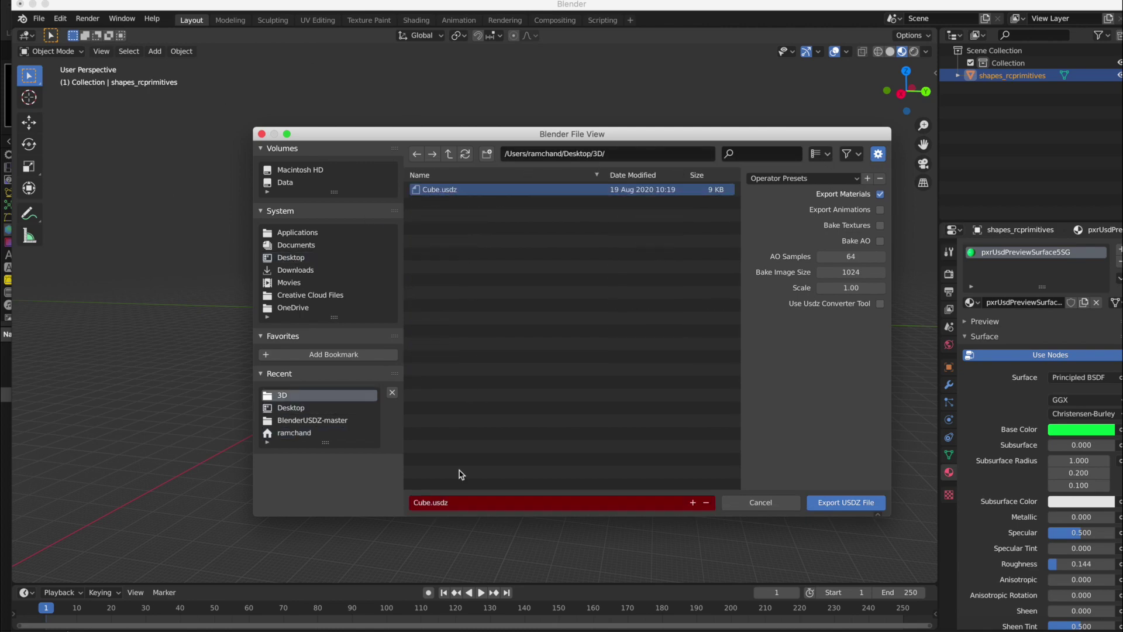
{"action": "left_click", "coordinate": [430, 504]}
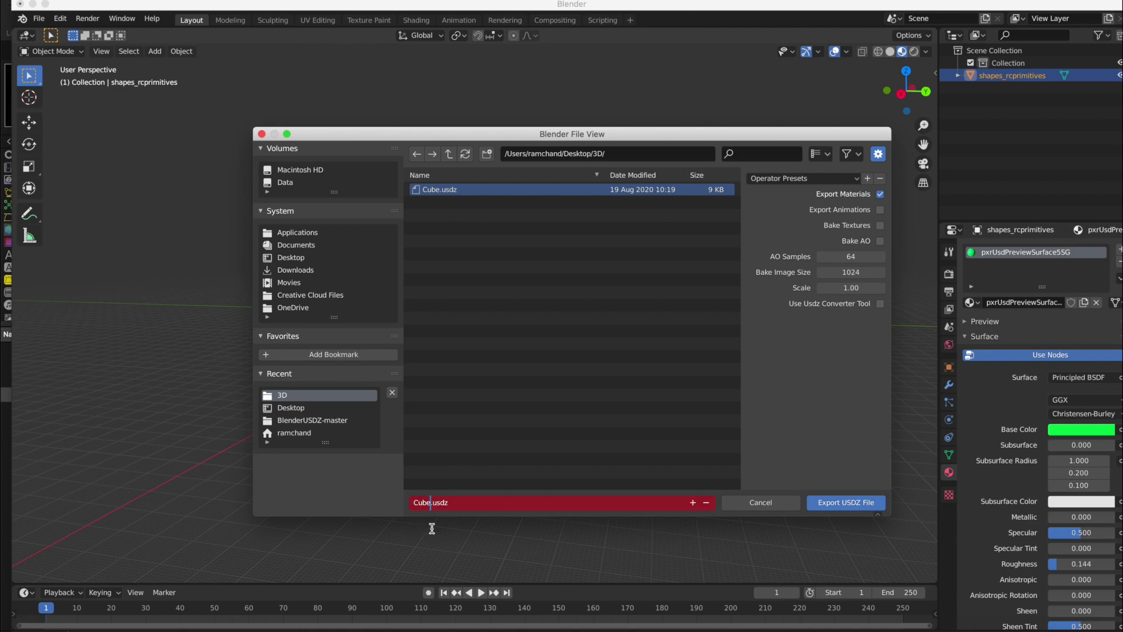
{"action": "left_click", "coordinate": [850, 503]}
{"action": "left_click", "coordinate": [850, 504]}
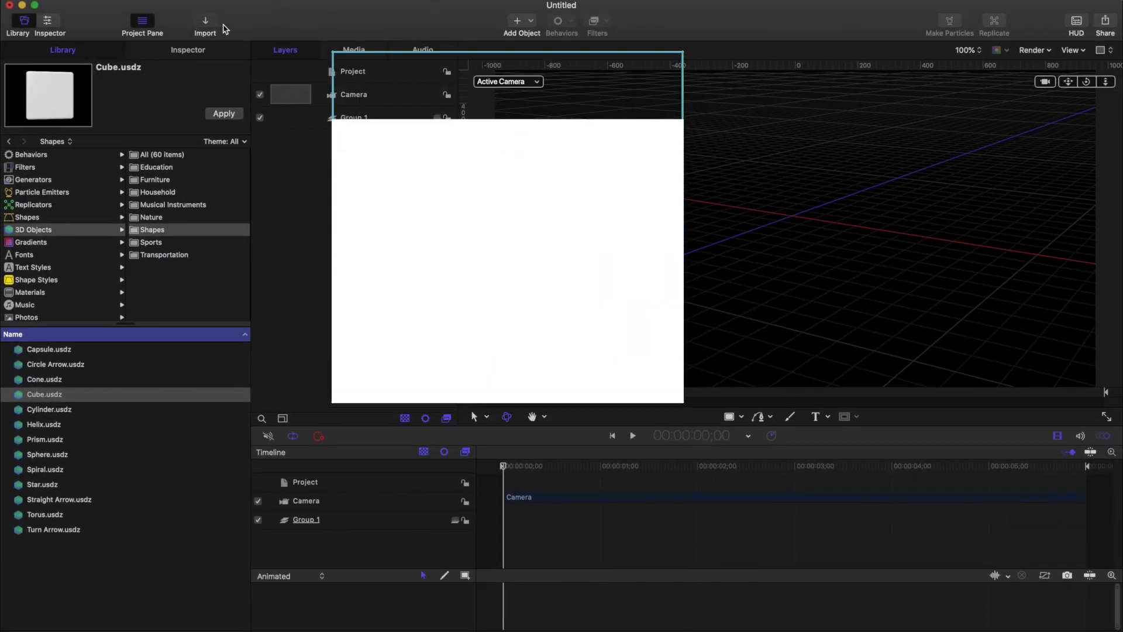
Step: Import Cube2.usdz from the Desktop's 3D folder into Group 1
{"action": "left_click", "coordinate": [206, 24]}
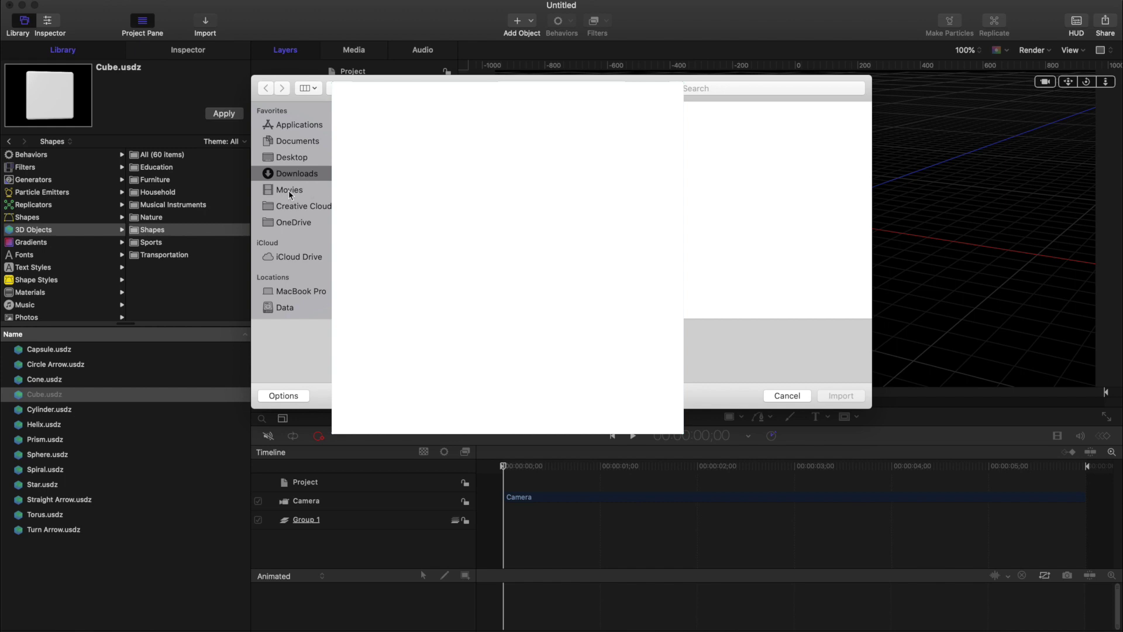
{"action": "left_click", "coordinate": [290, 194]}
{"action": "left_click", "coordinate": [290, 159]}
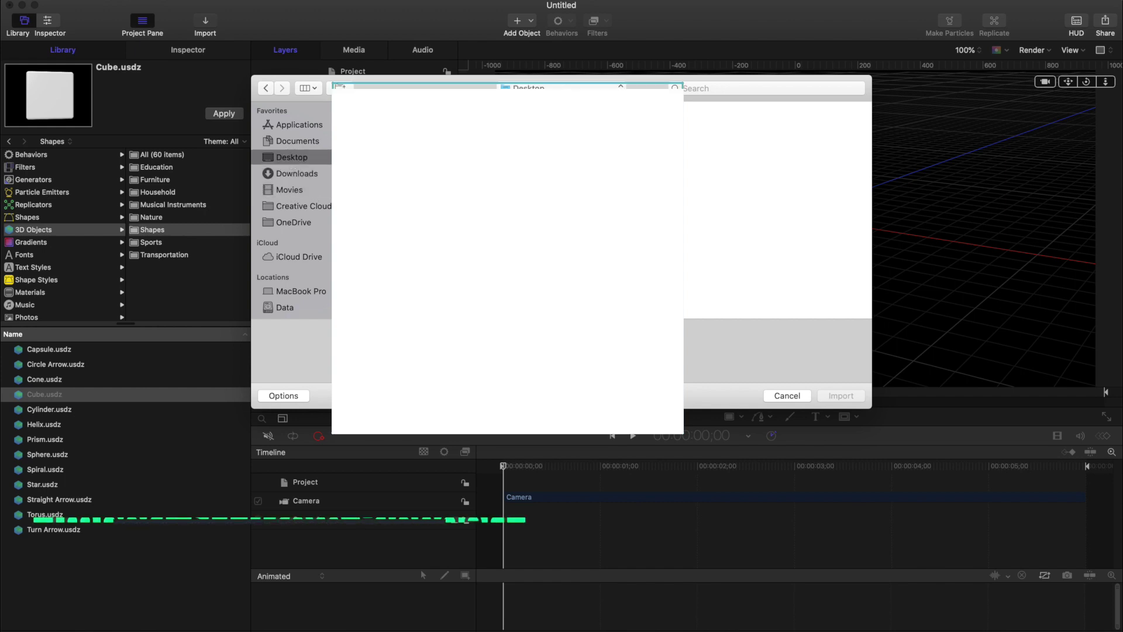
{"action": "left_click", "coordinate": [370, 106]}
{"action": "left_click", "coordinate": [514, 120]}
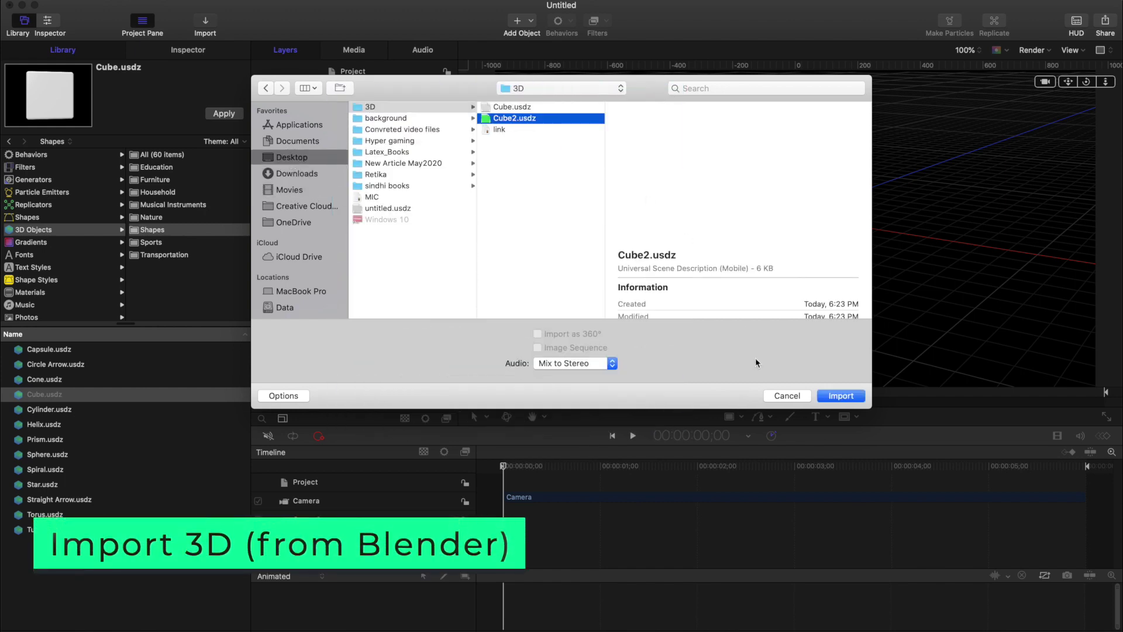
{"action": "left_click", "coordinate": [831, 398]}
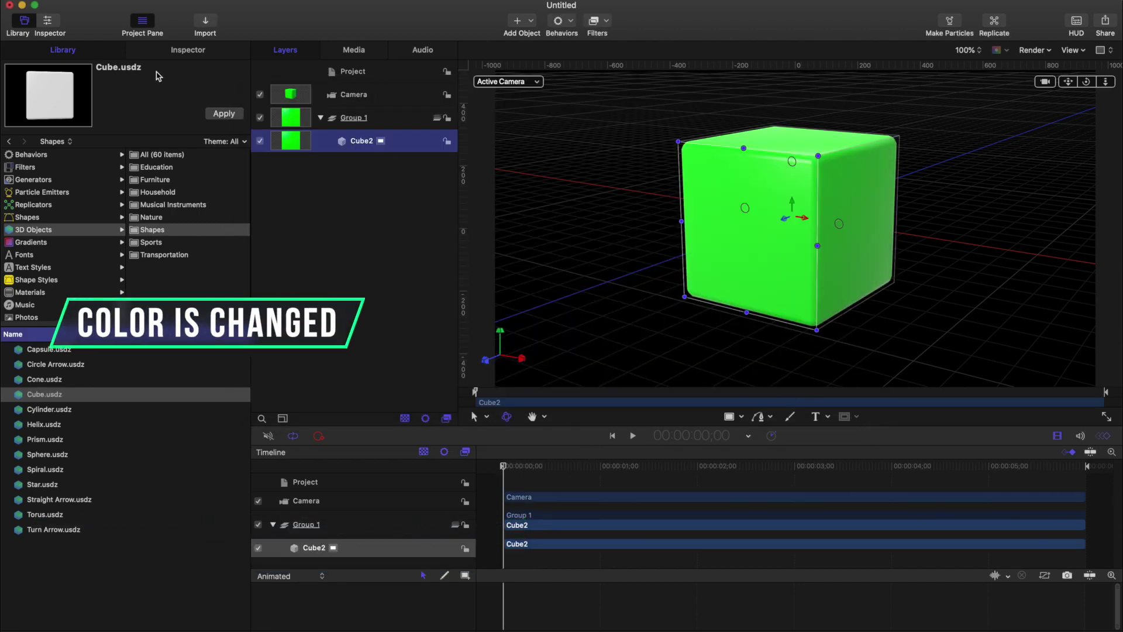
Step: Give Cube2's Y rotation a Rate behaviour of 20 and play it to watch the spin
{"action": "left_click", "coordinate": [185, 51]}
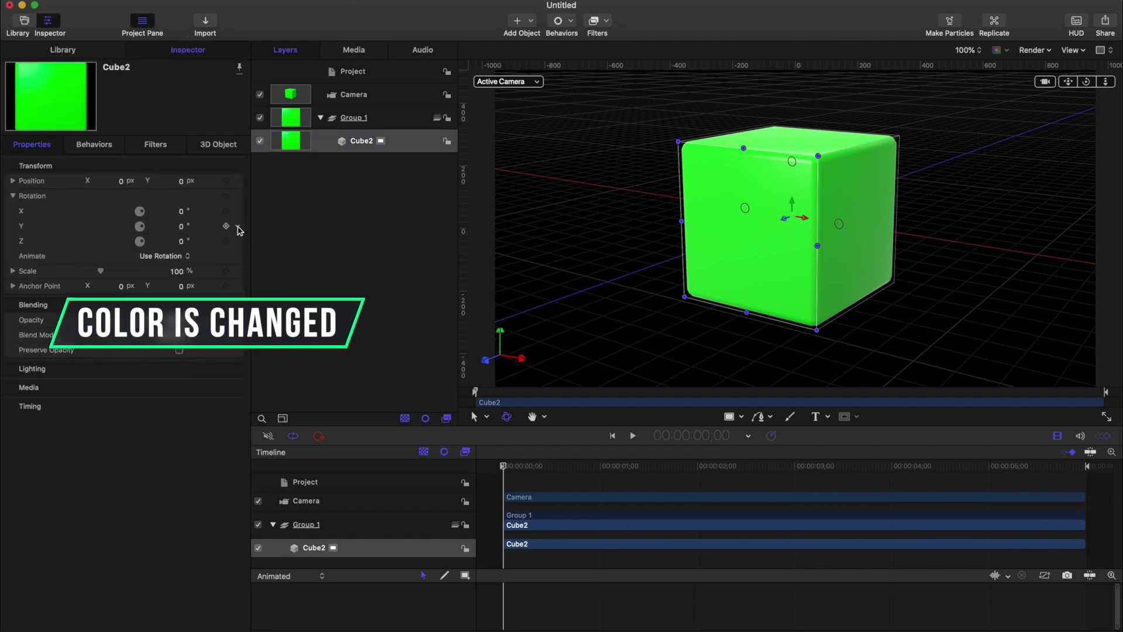
{"action": "left_click", "coordinate": [239, 228]}
{"action": "mouse_move", "coordinate": [328, 344]}
{"action": "left_click", "coordinate": [406, 499]}
{"action": "left_click", "coordinate": [183, 182]}
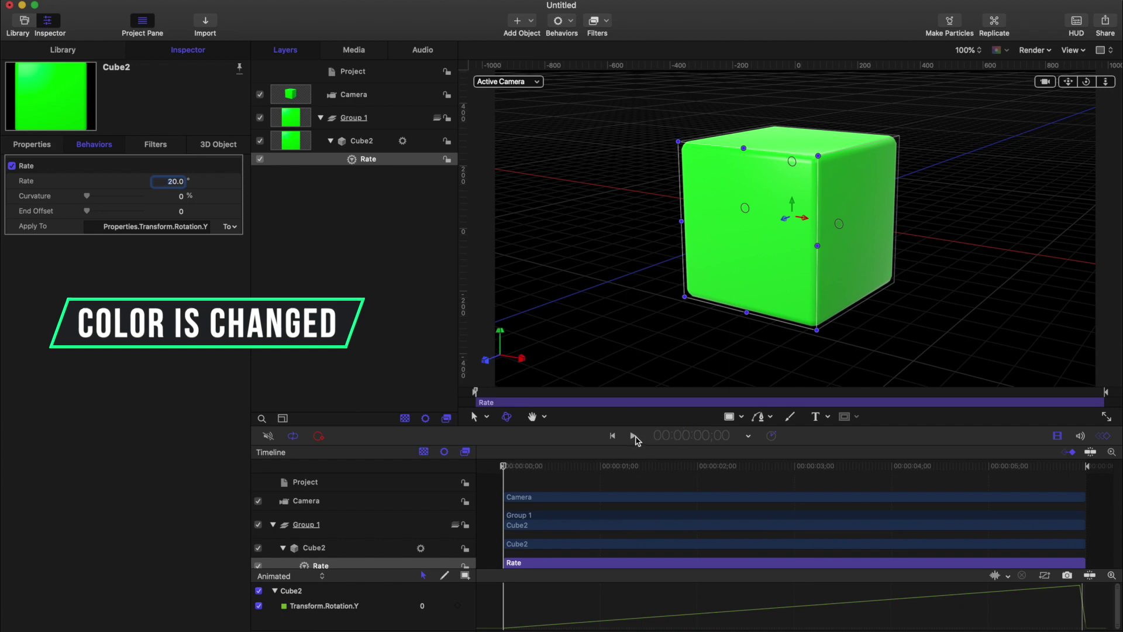
{"action": "left_click", "coordinate": [633, 436]}
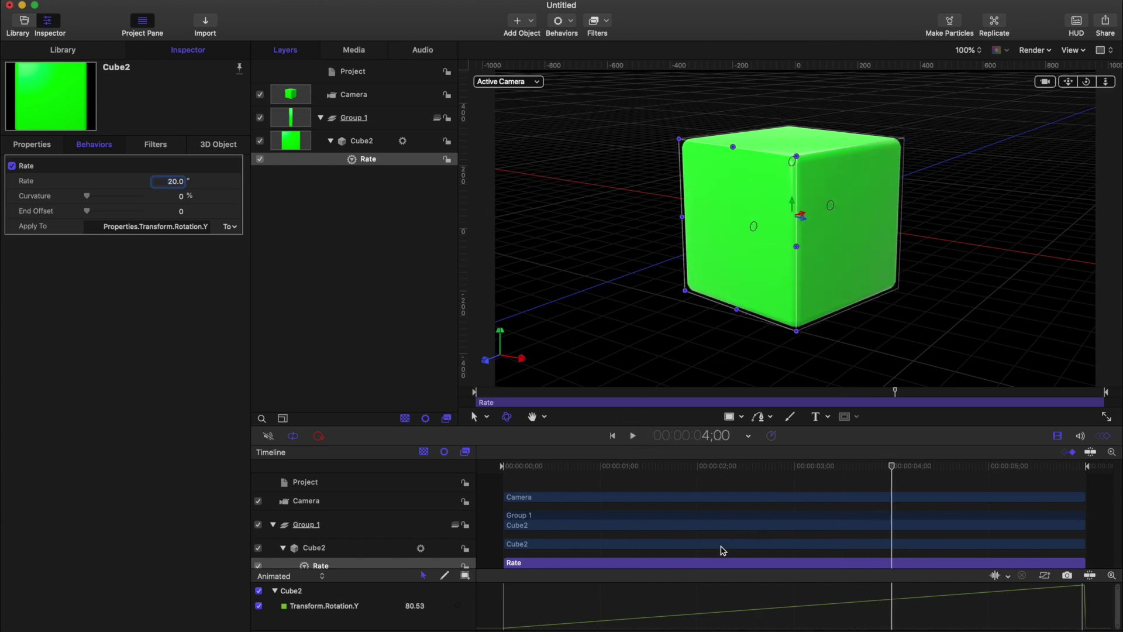
{"action": "left_click", "coordinate": [736, 627]}
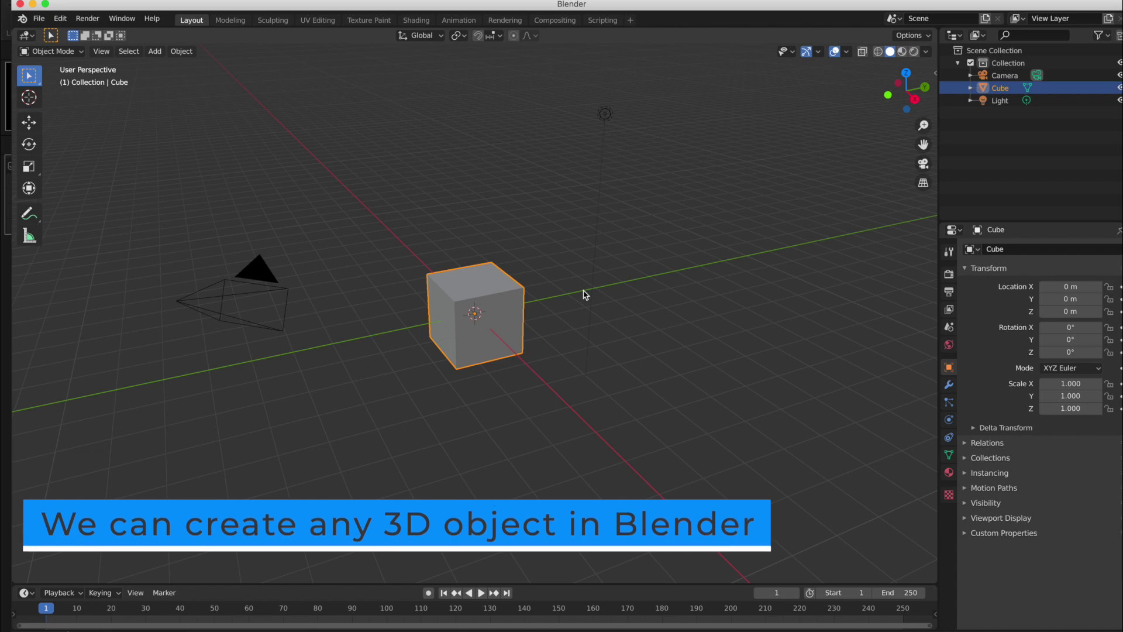
Step: Add a Suzanne mesh monkey to the Blender scene
{"action": "key", "text": "shift+a"}
{"action": "left_click", "coordinate": [673, 316]}
{"action": "left_click", "coordinate": [1119, 87]}
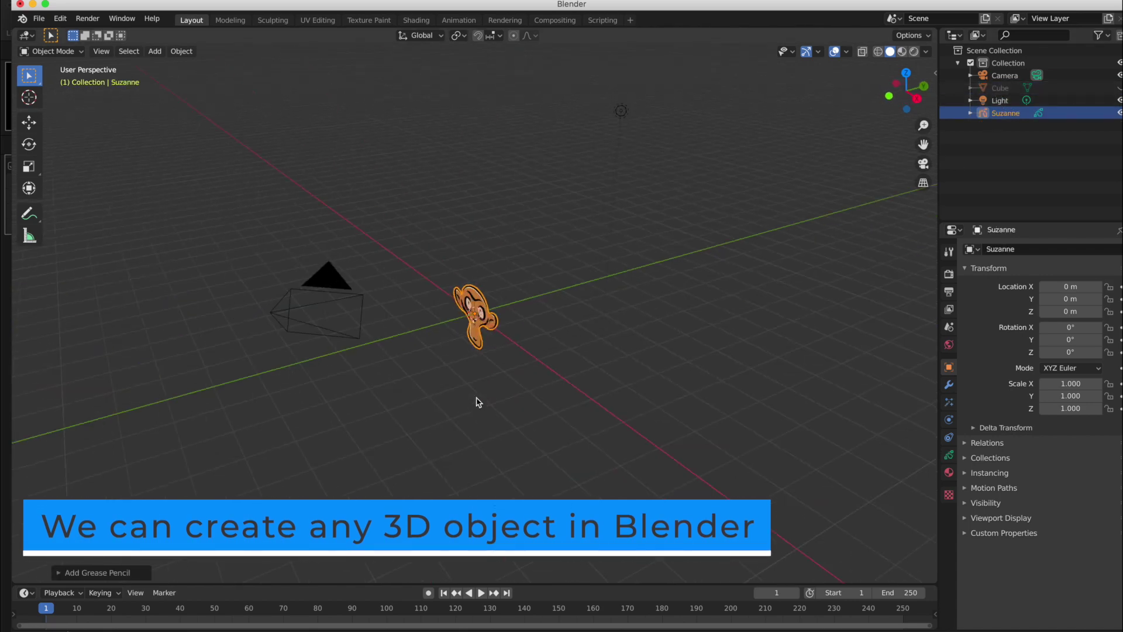
{"action": "scroll", "coordinate": [478, 402], "scroll_direction": "right", "scroll_amount": 5}
{"action": "key", "text": "shift+a"}
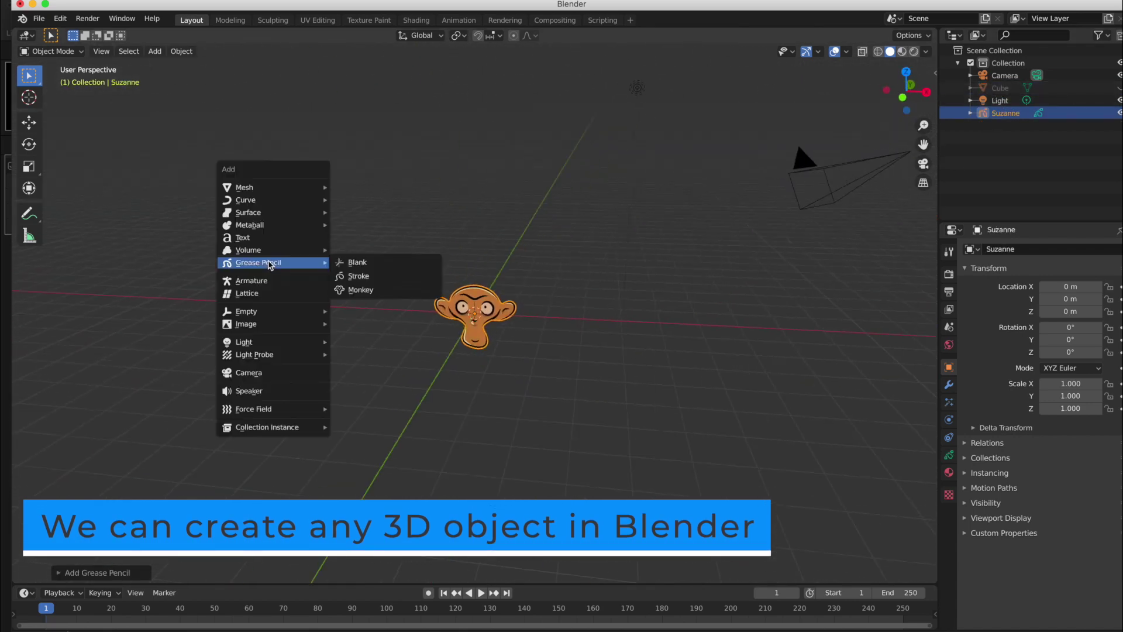
{"action": "mouse_move", "coordinate": [251, 186]}
{"action": "left_click", "coordinate": [366, 299]}
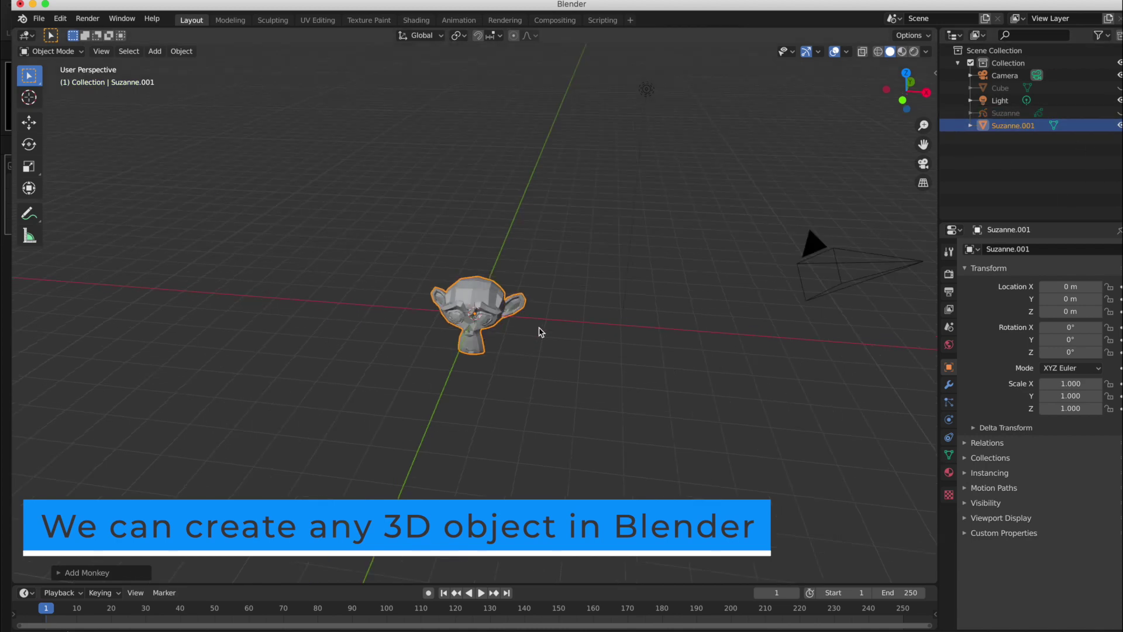
{"action": "scroll", "coordinate": [536, 329], "scroll_direction": "right", "scroll_amount": 3}
{"action": "scroll", "coordinate": [536, 331], "scroll_direction": "up", "scroll_amount": 5}
{"action": "scroll", "coordinate": [536, 330], "scroll_direction": "right", "scroll_amount": 3}
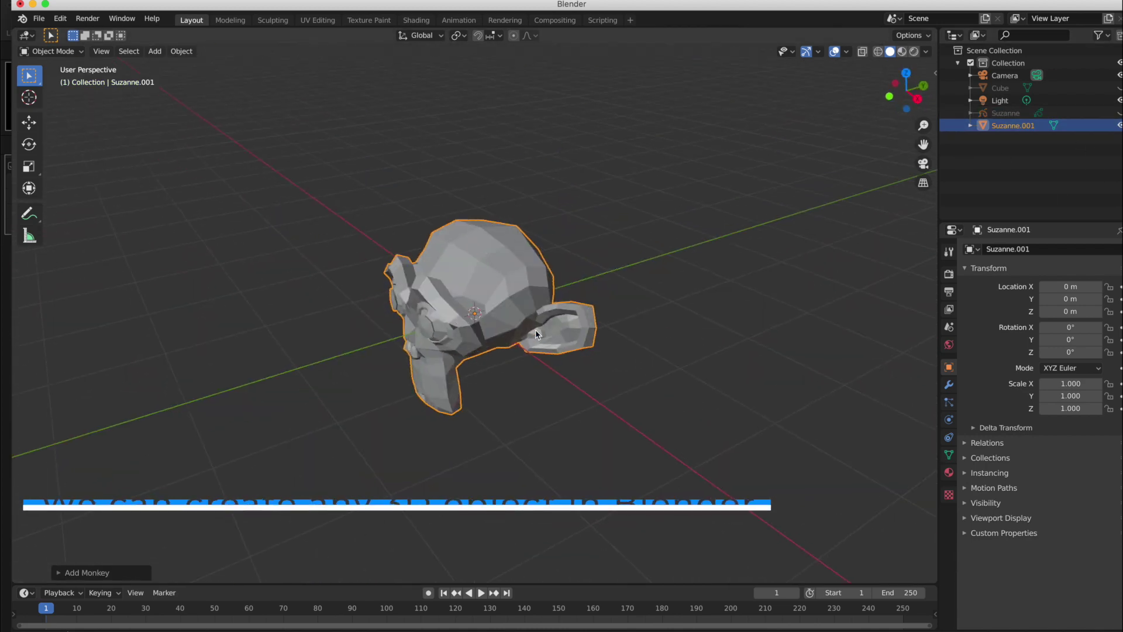
Step: Give the monkey a new material with a pink-red base colour and preview it
{"action": "left_click", "coordinate": [949, 472]}
{"action": "left_click", "coordinate": [1048, 303]}
{"action": "left_click", "coordinate": [1081, 429]}
{"action": "left_click", "coordinate": [1061, 337]}
{"action": "left_click", "coordinate": [902, 51]}
Step: Export the monkey as monkey.usdz into the 3D folder
{"action": "left_click", "coordinate": [38, 18]}
{"action": "mouse_move", "coordinate": [82, 234]}
{"action": "mouse_move", "coordinate": [58, 199]}
{"action": "left_click", "coordinate": [275, 326]}
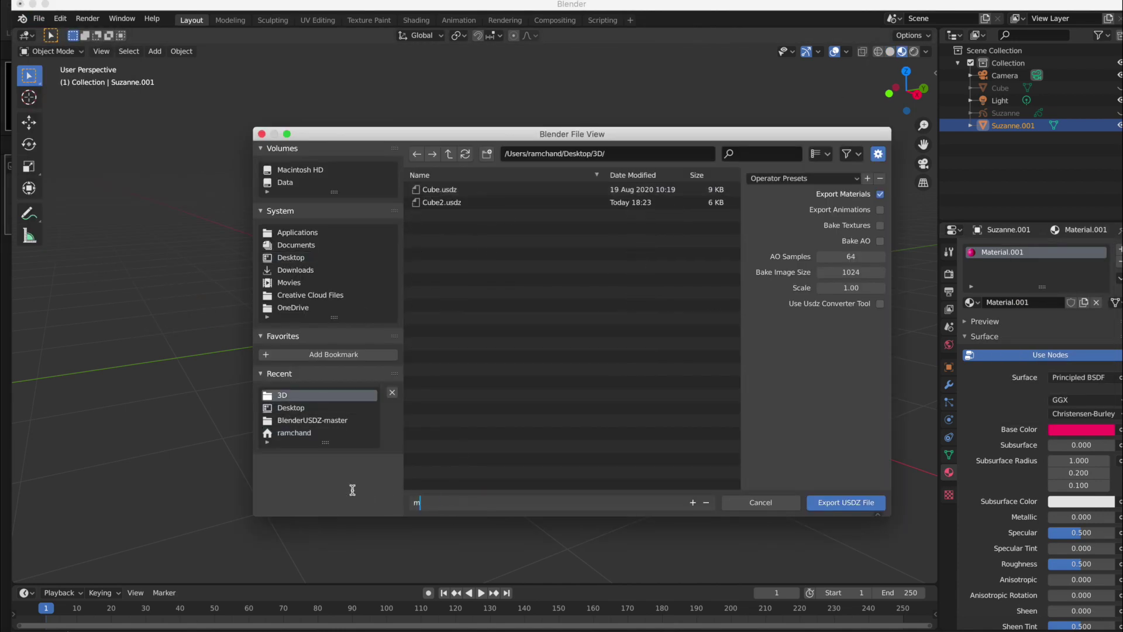
{"action": "left_click", "coordinate": [839, 501]}
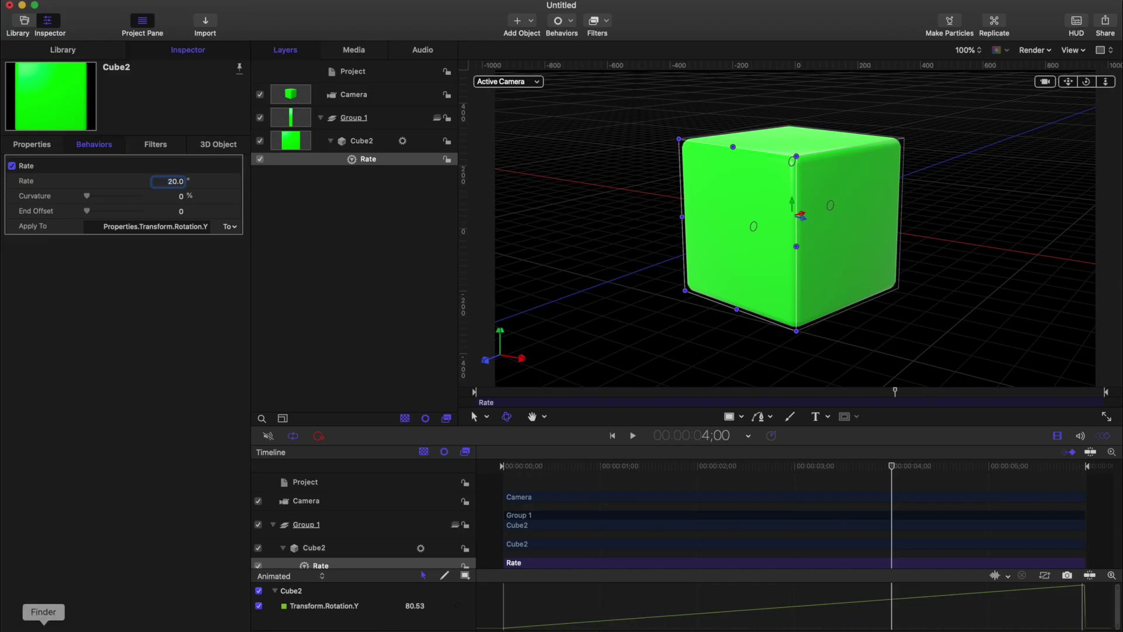
Step: Drag monkey.usdz from the Finder 3D folder into the project's layers
{"action": "left_click", "coordinate": [59, 619]}
{"action": "left_click_drag", "start_coordinate": [657, 101], "coordinate": [902, 171]}
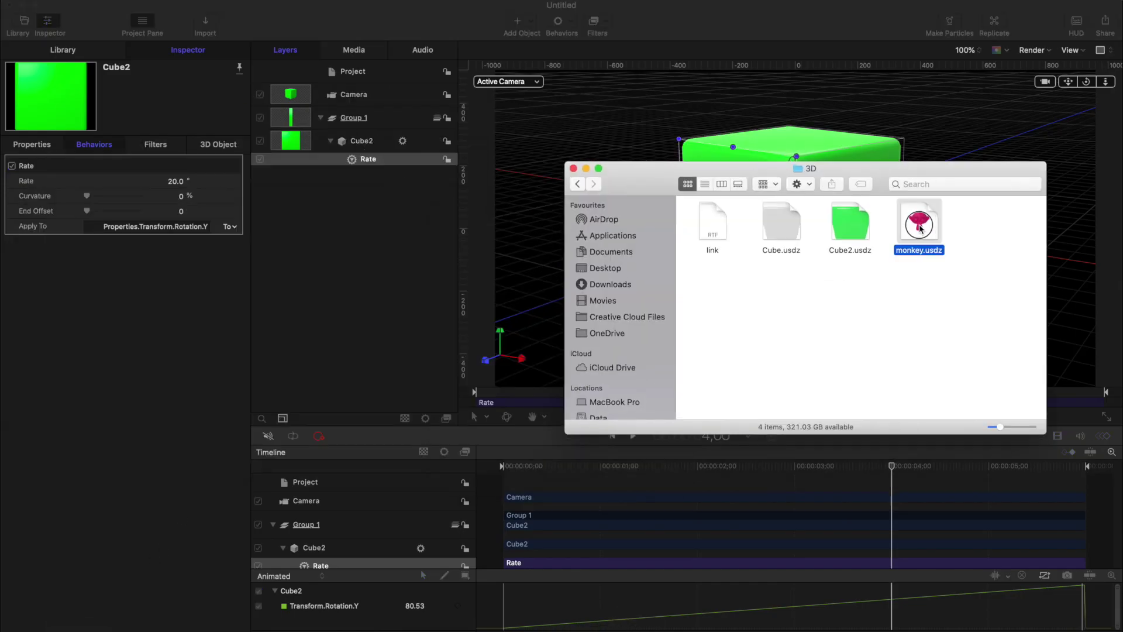
{"action": "left_click_drag", "start_coordinate": [366, 108], "coordinate": [360, 117]}
{"action": "left_click", "coordinate": [585, 169]}
Step: Hide Cube2, move the Rate behaviour onto the monkey, and play from the start
{"action": "left_click", "coordinate": [260, 163]}
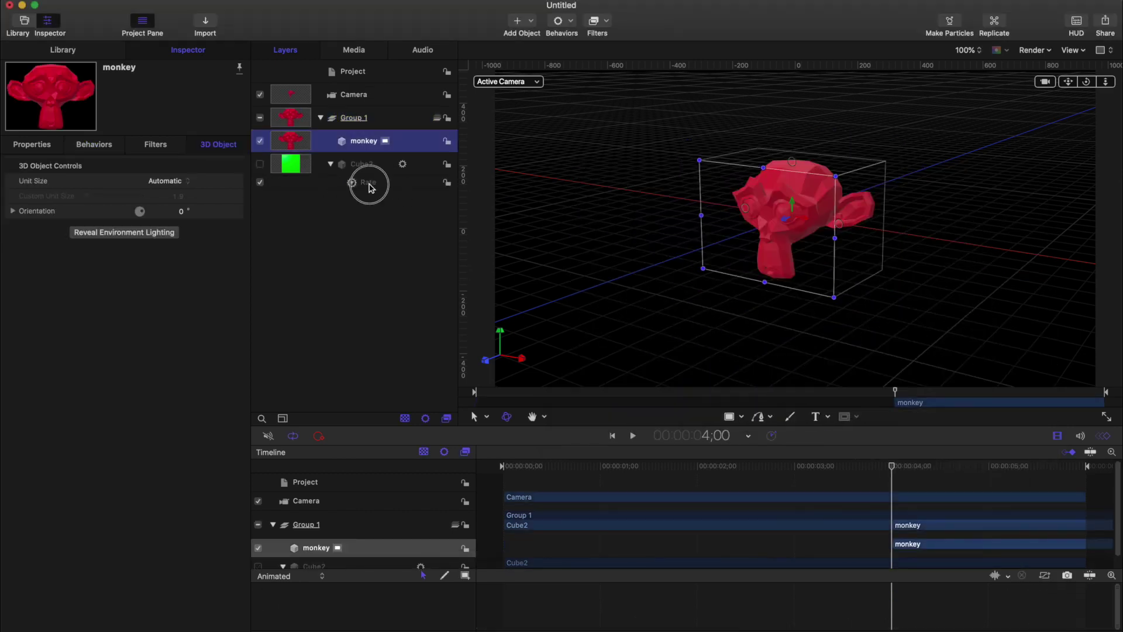
{"action": "left_click_drag", "start_coordinate": [370, 182], "coordinate": [363, 141]}
{"action": "left_click", "coordinate": [613, 436]}
{"action": "left_click", "coordinate": [632, 435]}
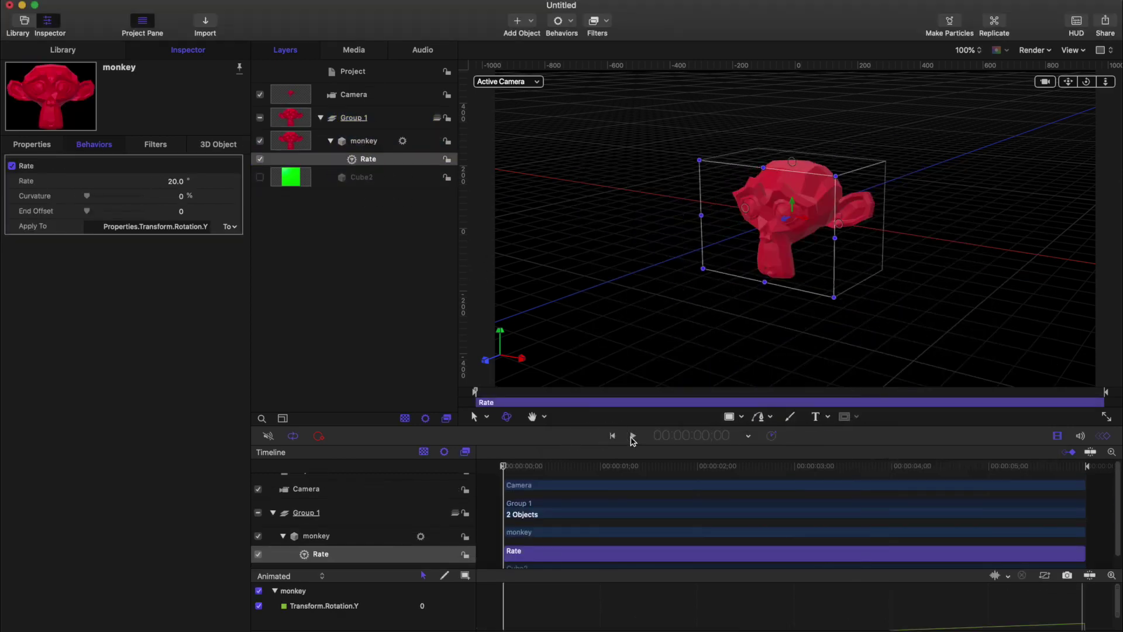
{"action": "left_click", "coordinate": [402, 263]}
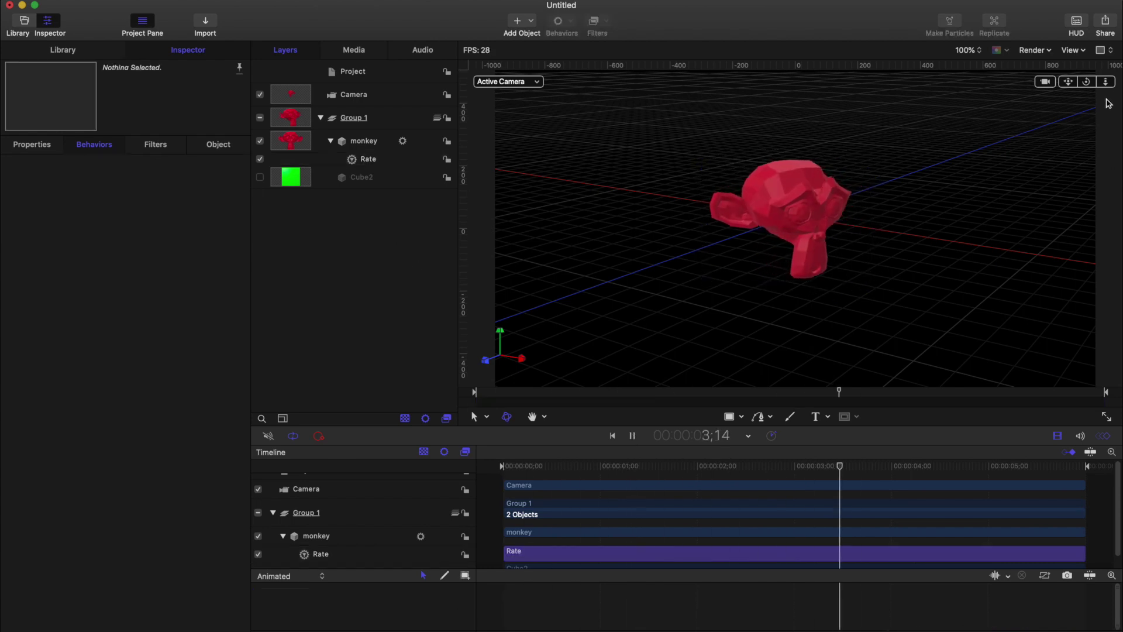